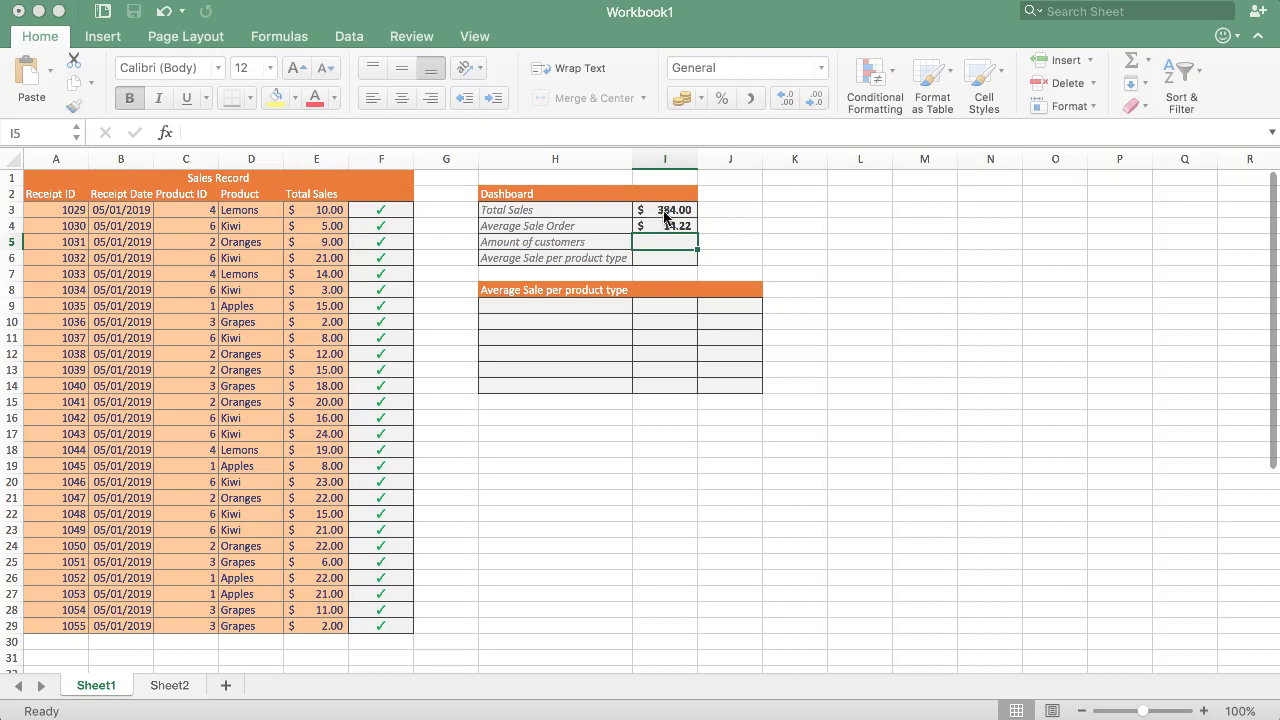
# - Select the receipt IDs in column A to gauge how many sales records there are
pyautogui.click(665, 244)
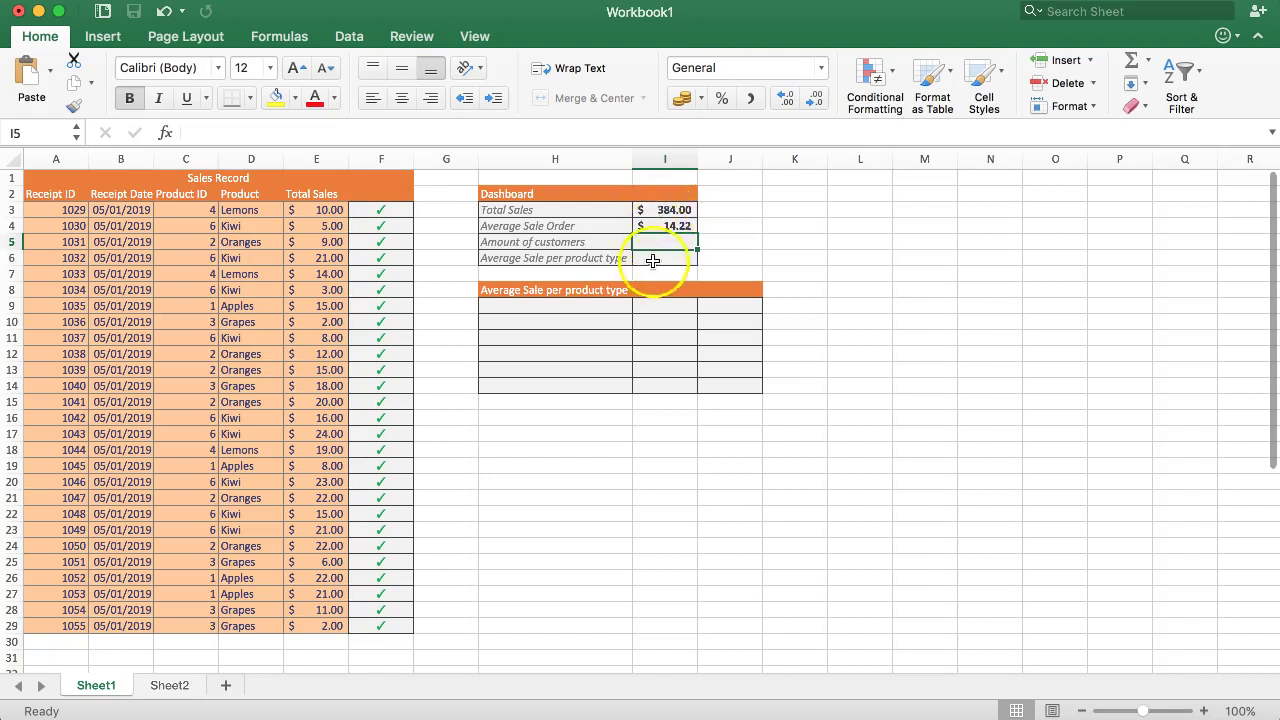
pyautogui.click(655, 248)
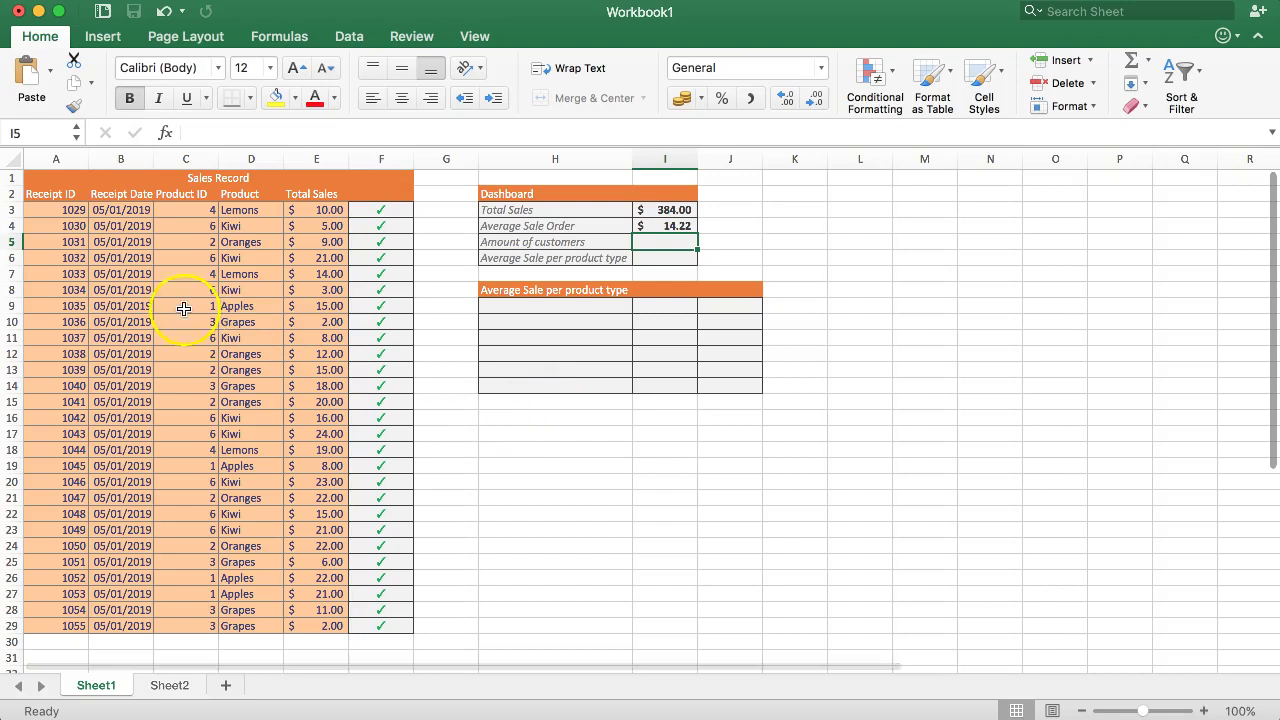
pyautogui.moveTo(55, 210); pyautogui.dragTo(69, 620)
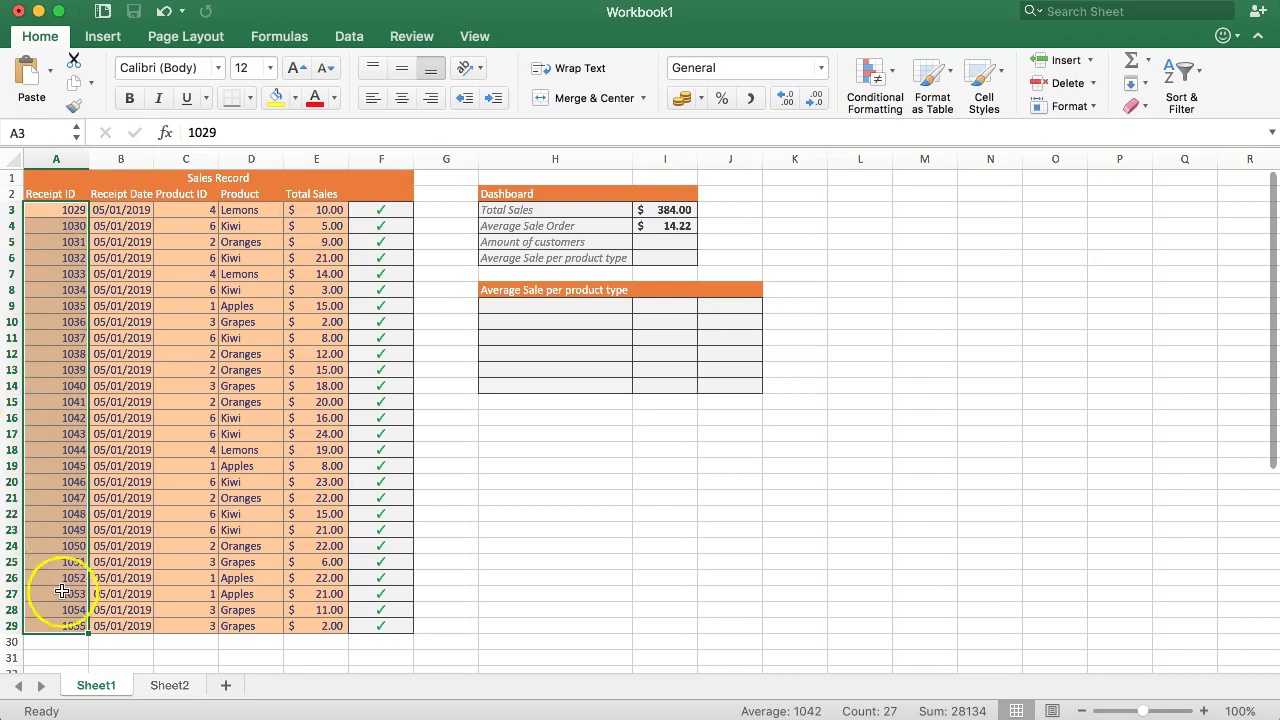
pyautogui.click(62, 211)
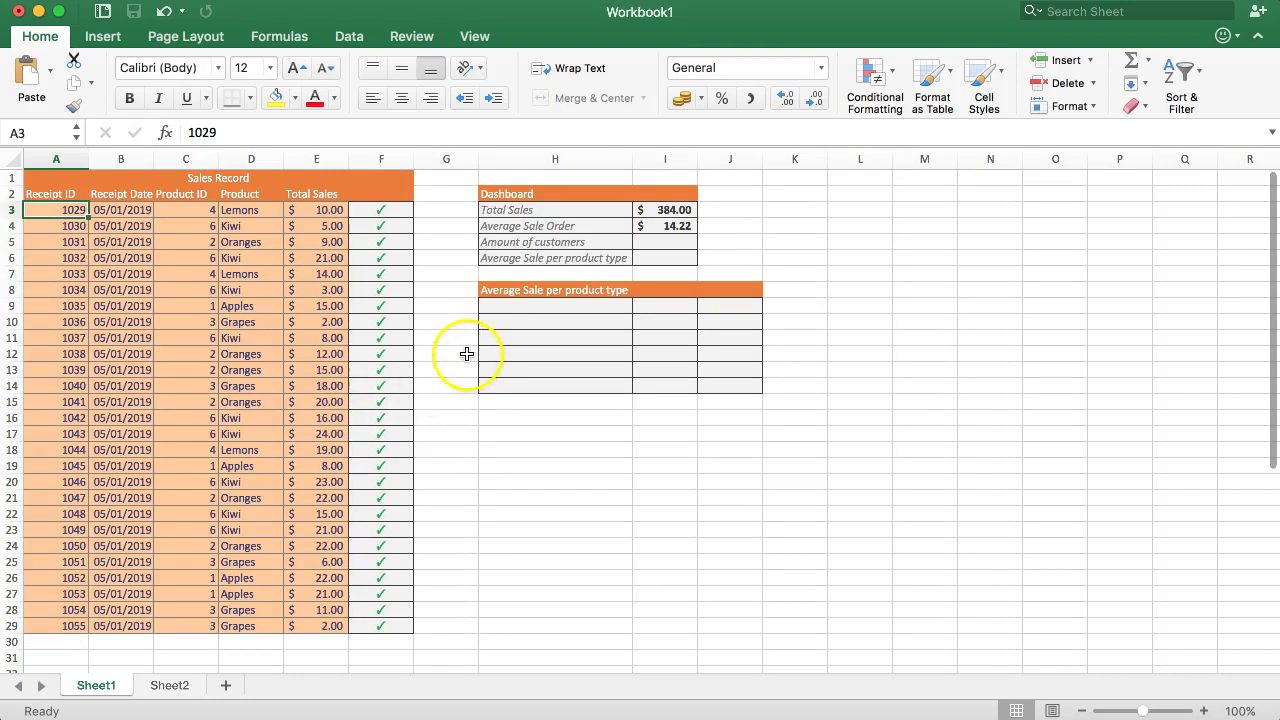
pyautogui.click(58, 212)
pyautogui.click(56, 256)
pyautogui.click(50, 210)
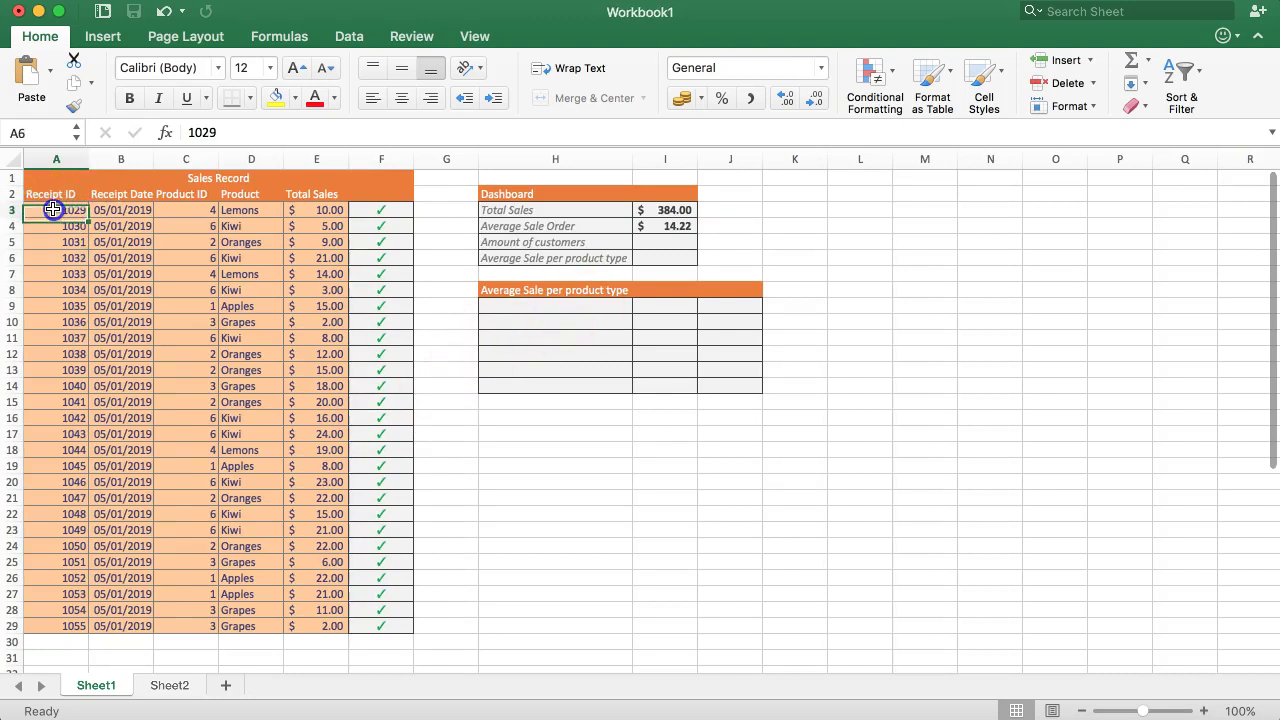
# - Accidentally alter the first receipt ID, then restore it to 1029
pyautogui.click(180, 132)
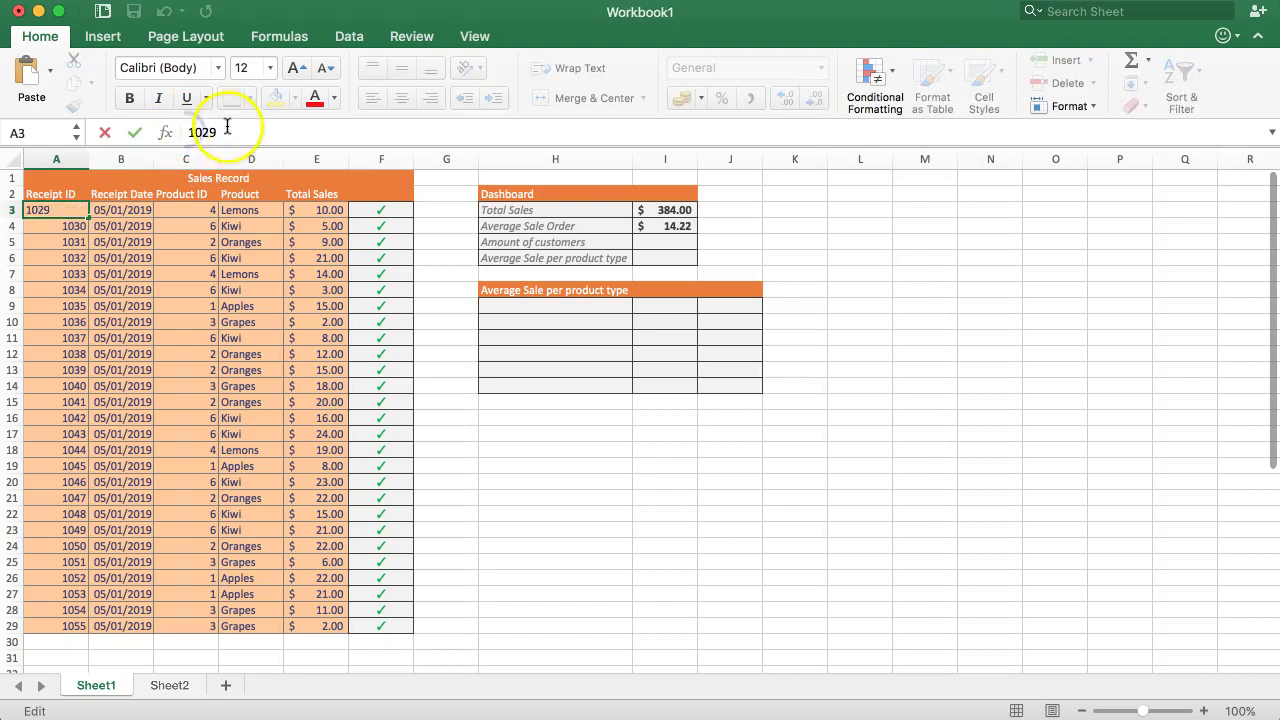
pyautogui.write('A')
pyautogui.press('Return')
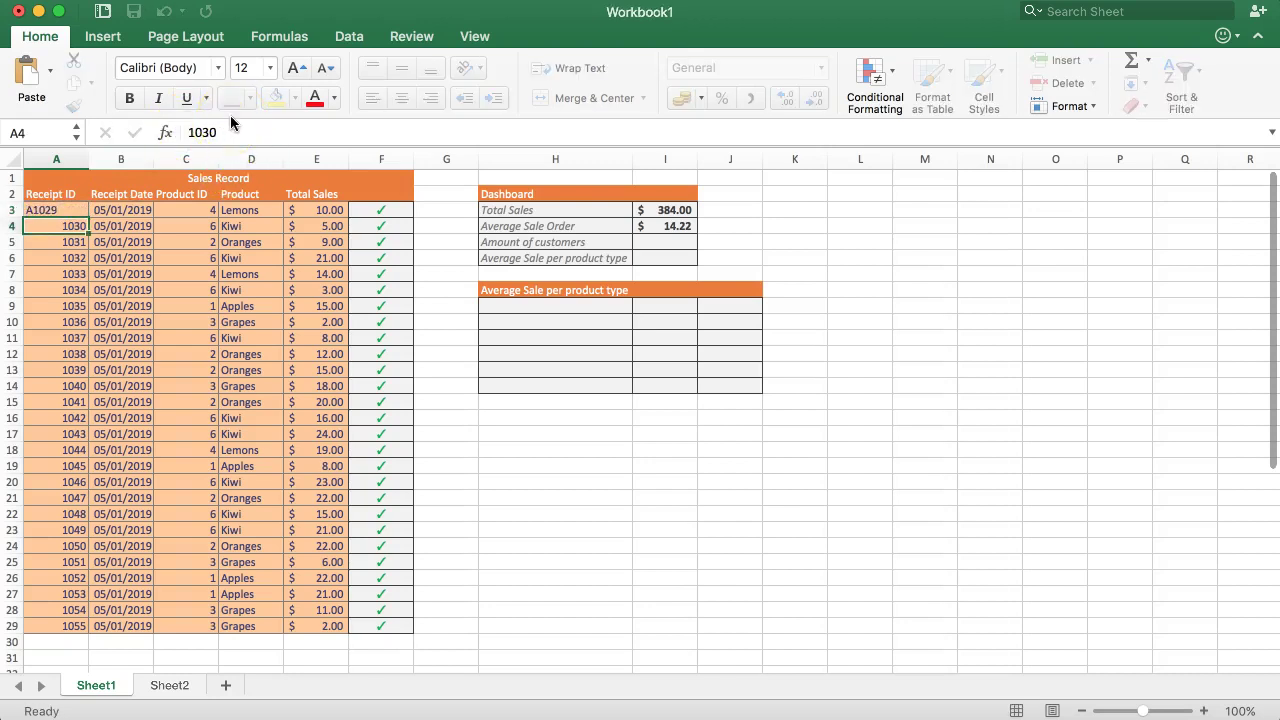
pyautogui.click(40, 273)
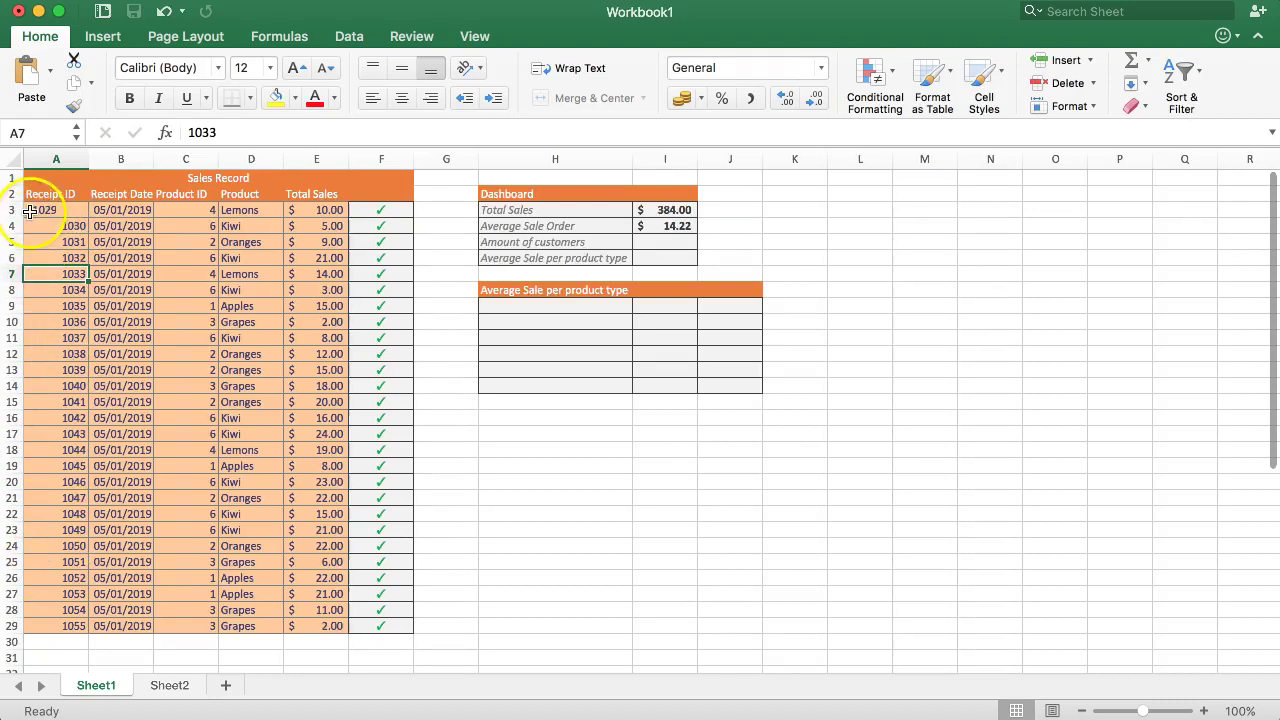
pyautogui.write('A')
pyautogui.click(77, 212)
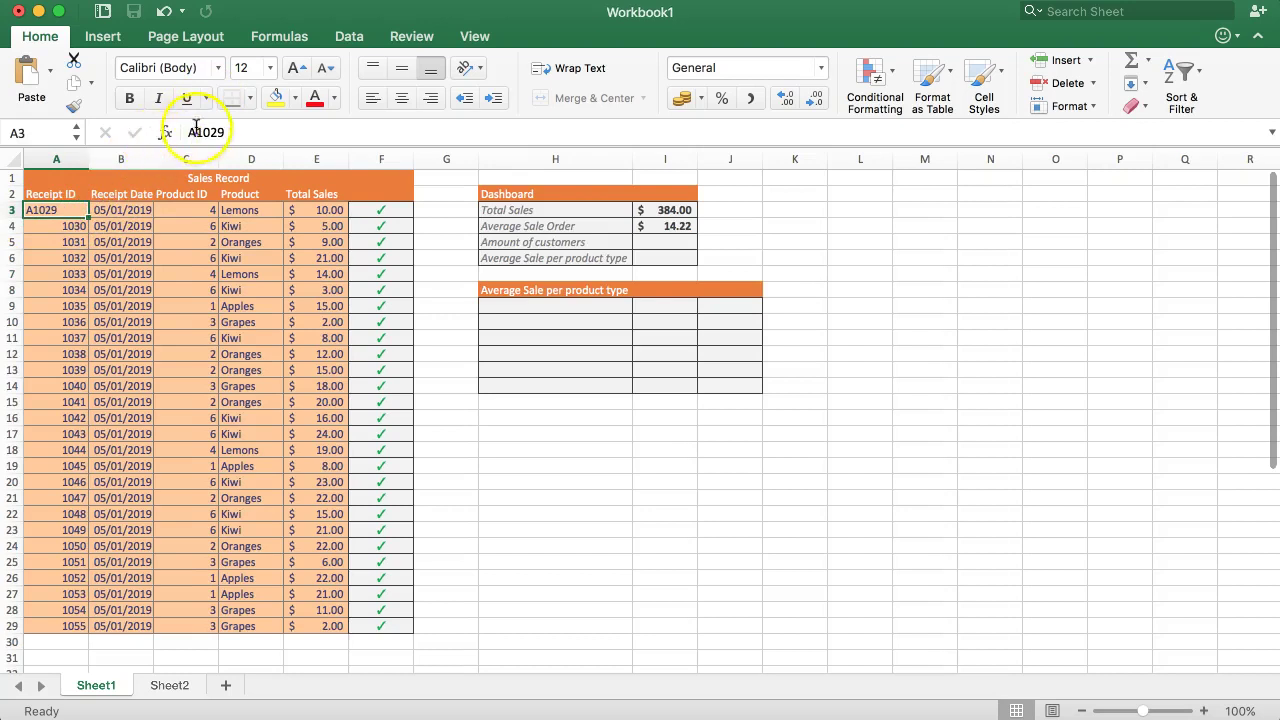
pyautogui.click(190, 132)
pyautogui.press('Delete')
pyautogui.press('Return')
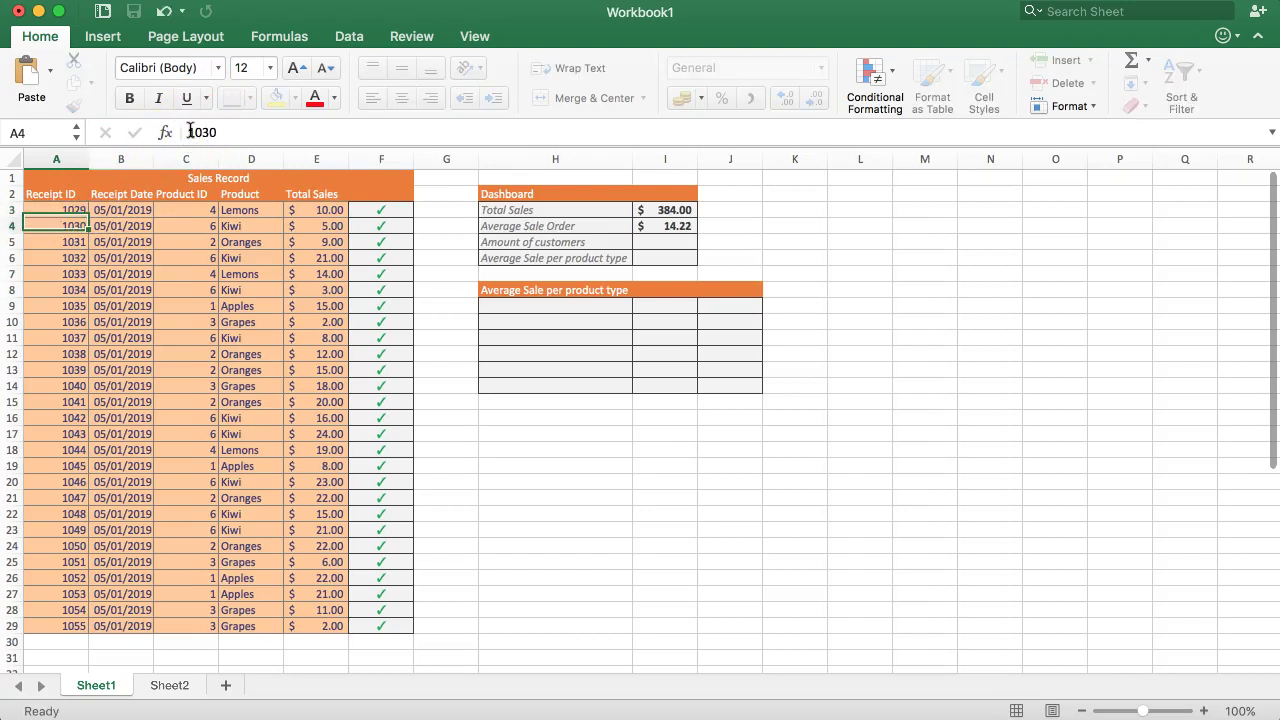
pyautogui.click(79, 206)
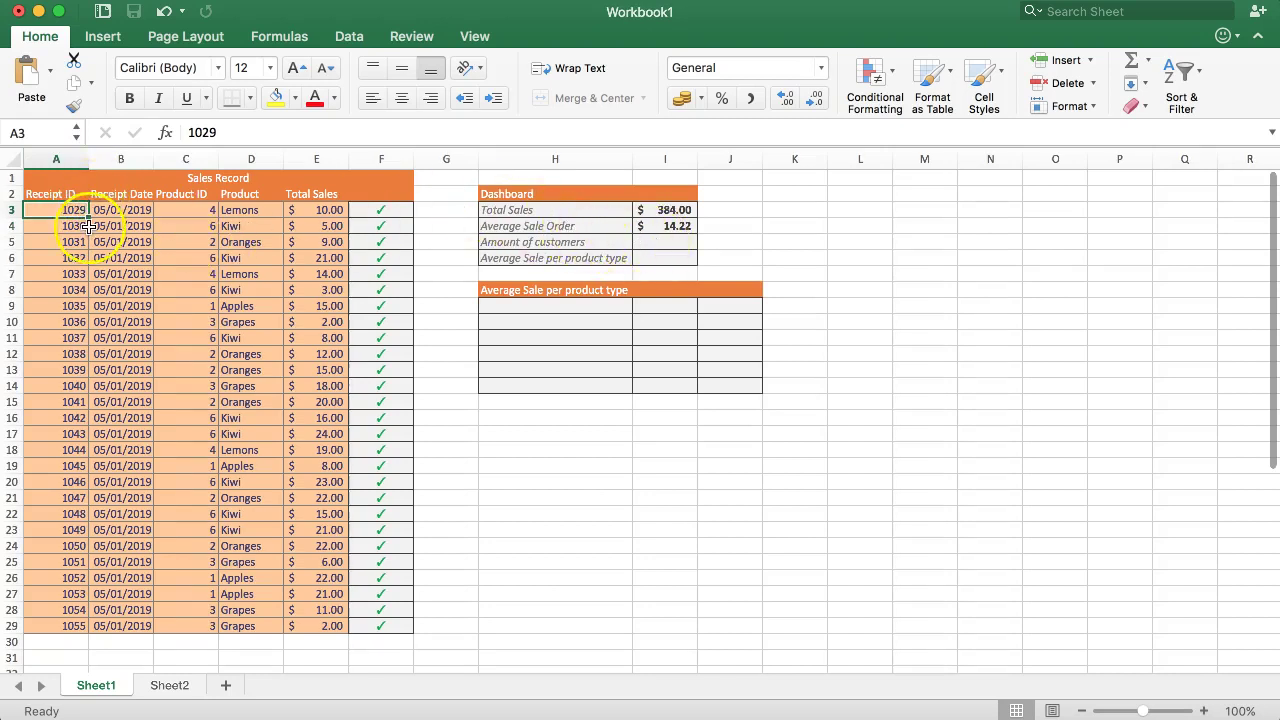
# - Enter =ROW() in Amount of customers cell I5, then select row 5 to confirm it shows 5
pyautogui.click(668, 243)
pyautogui.write('=')
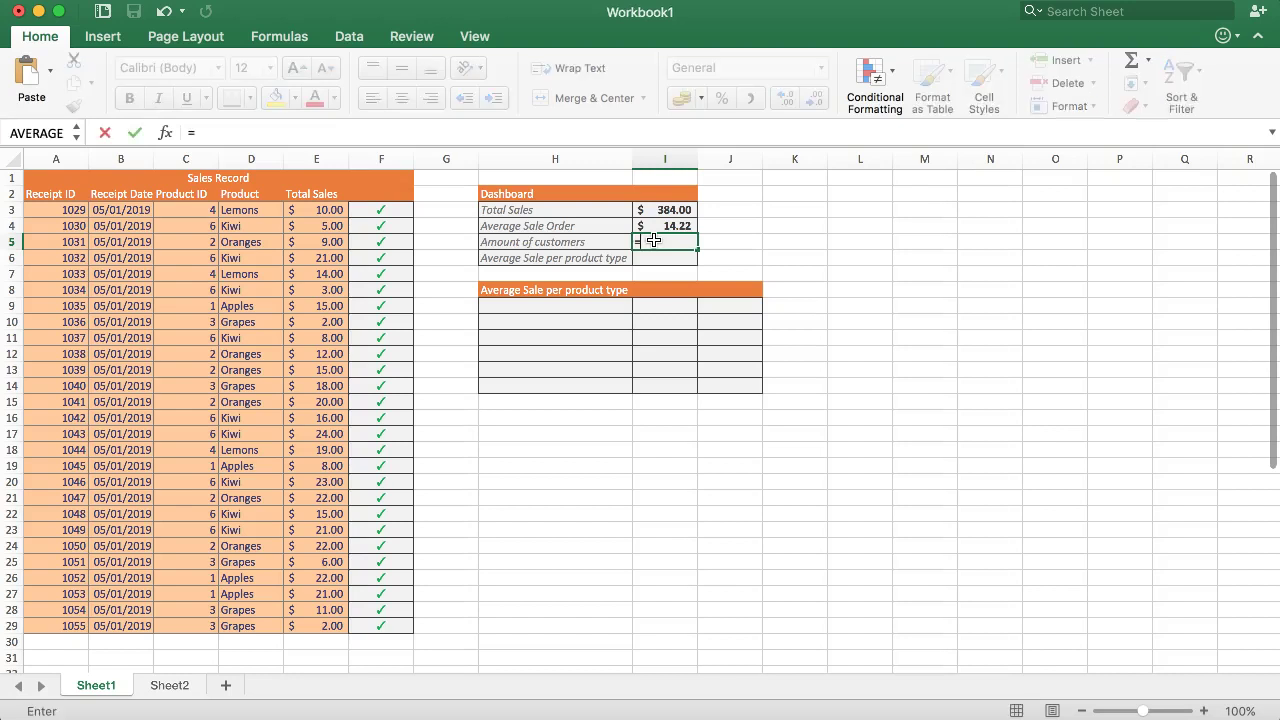
pyautogui.write('ROW()')
pyautogui.press('Return')
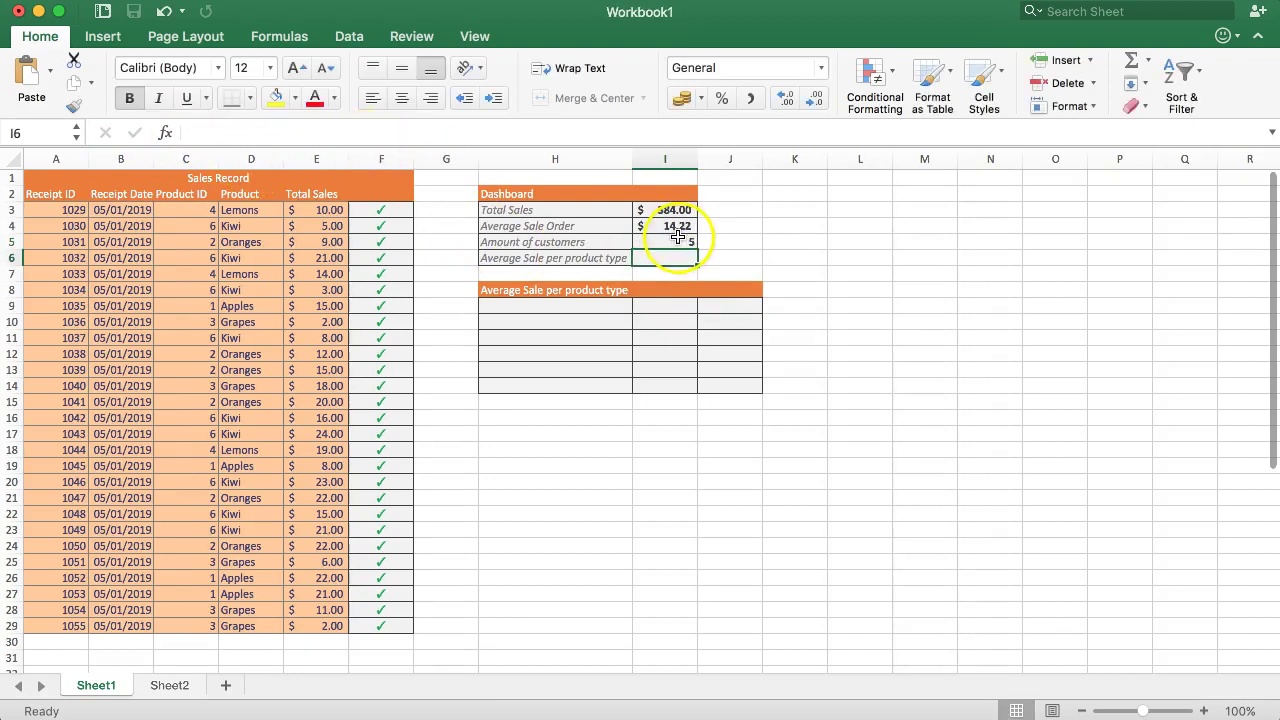
pyautogui.moveTo(678, 237); pyautogui.dragTo(31, 243)
pyautogui.click(12, 238)
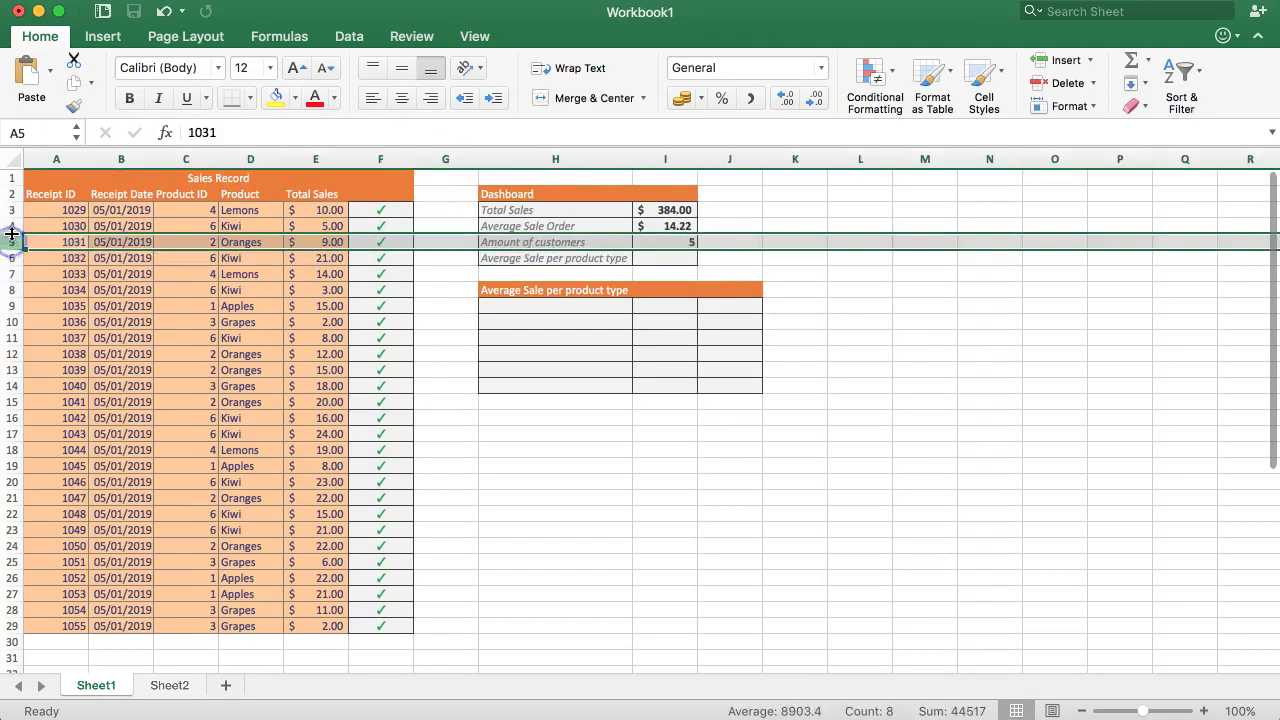
pyautogui.click(11, 210)
pyautogui.moveTo(69, 204); pyautogui.dragTo(679, 243)
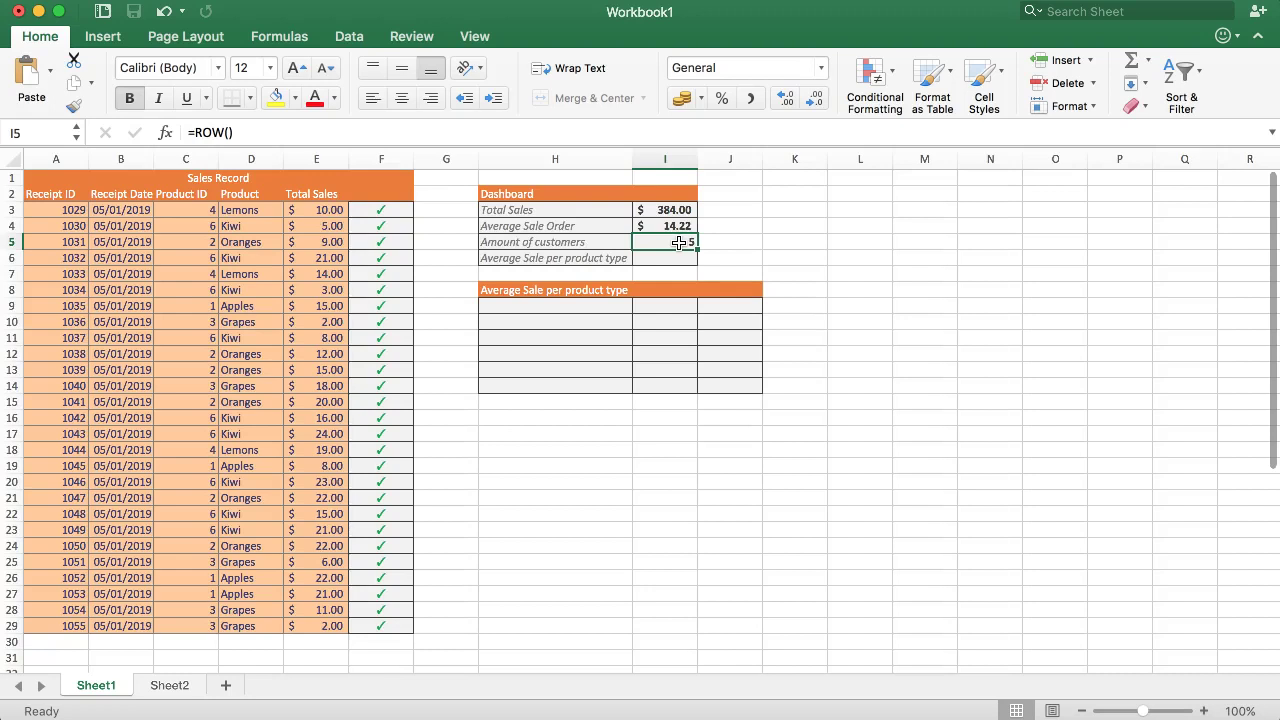
pyautogui.click(39, 213)
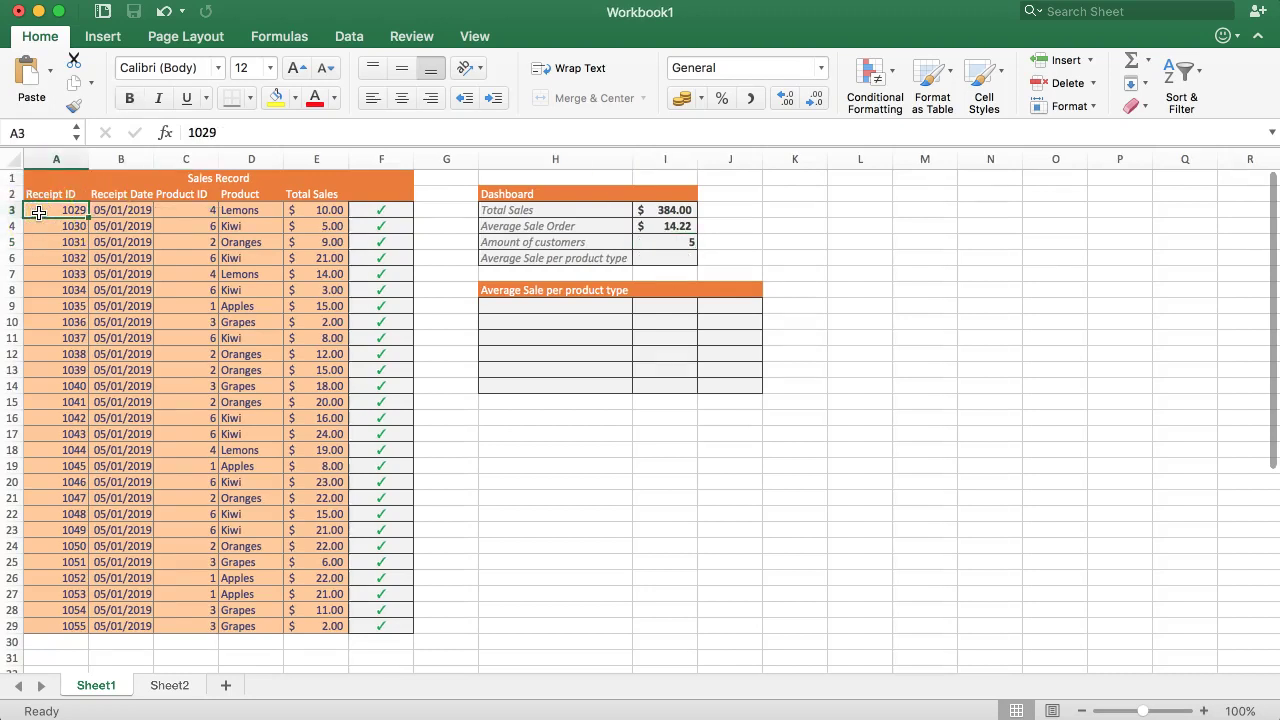
pyautogui.click(65, 626)
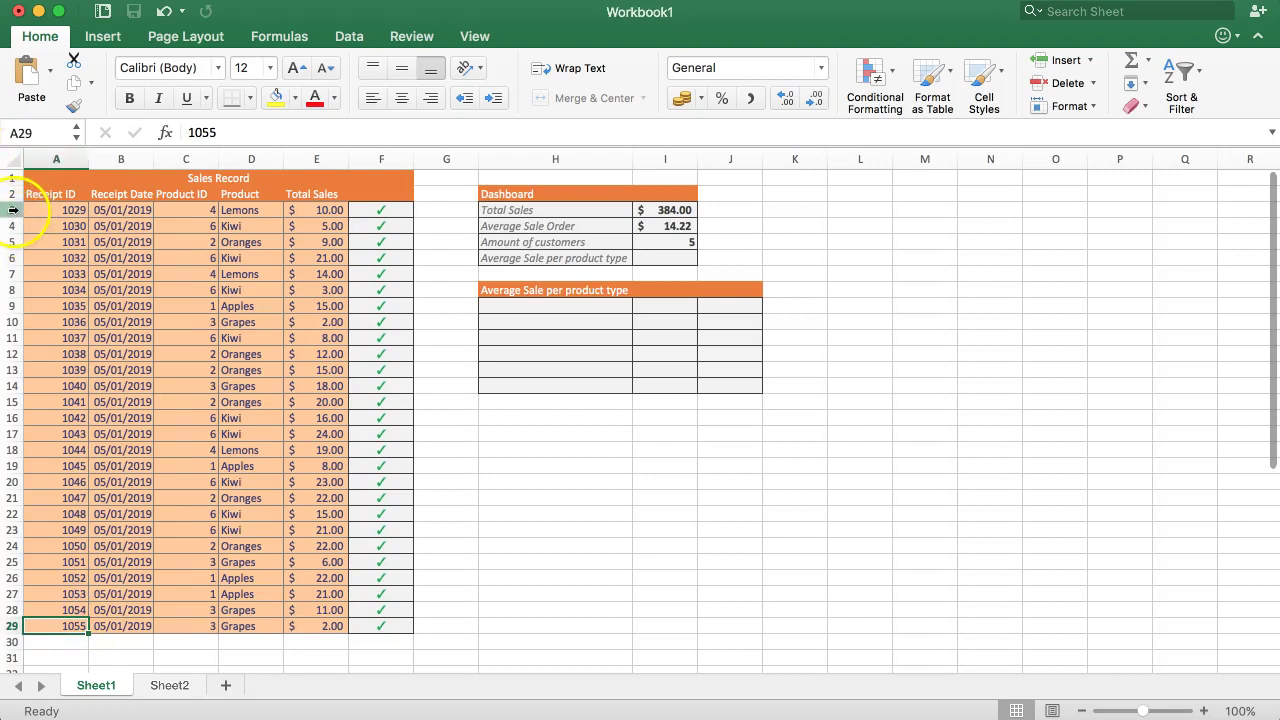
pyautogui.moveTo(13, 210); pyautogui.dragTo(21, 626)
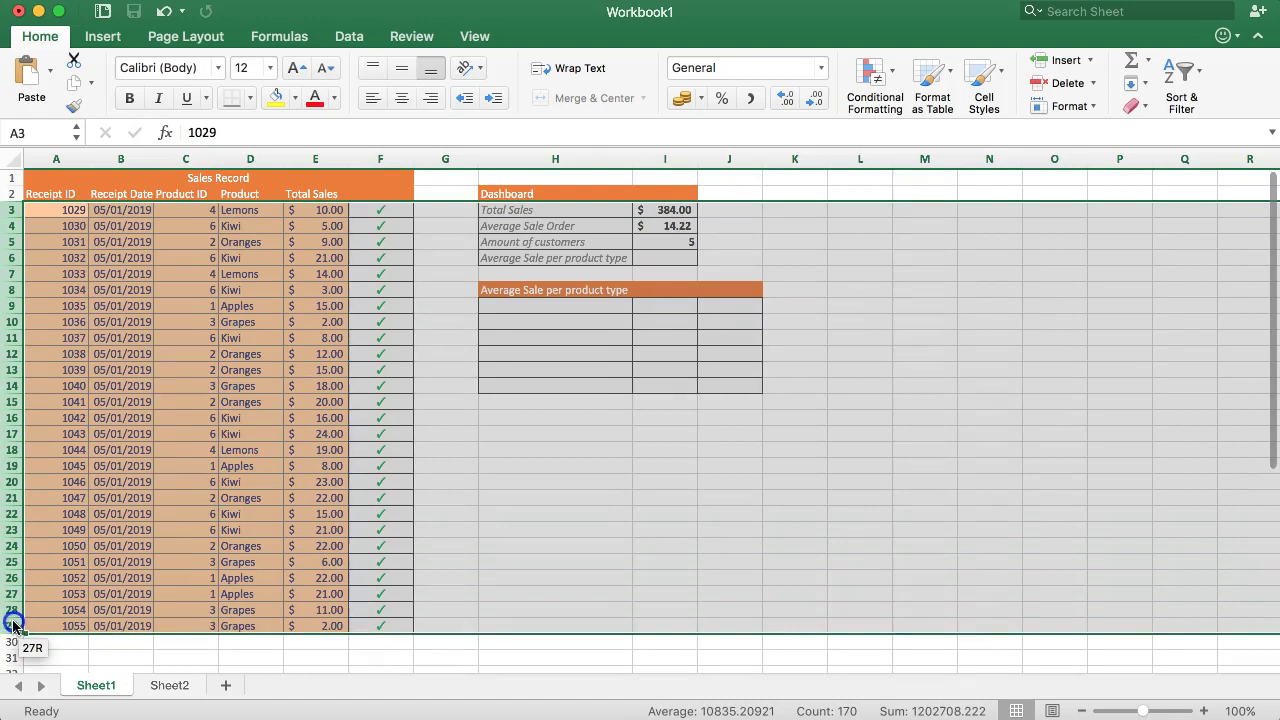
pyautogui.moveTo(13, 624); pyautogui.dragTo(12, 621)
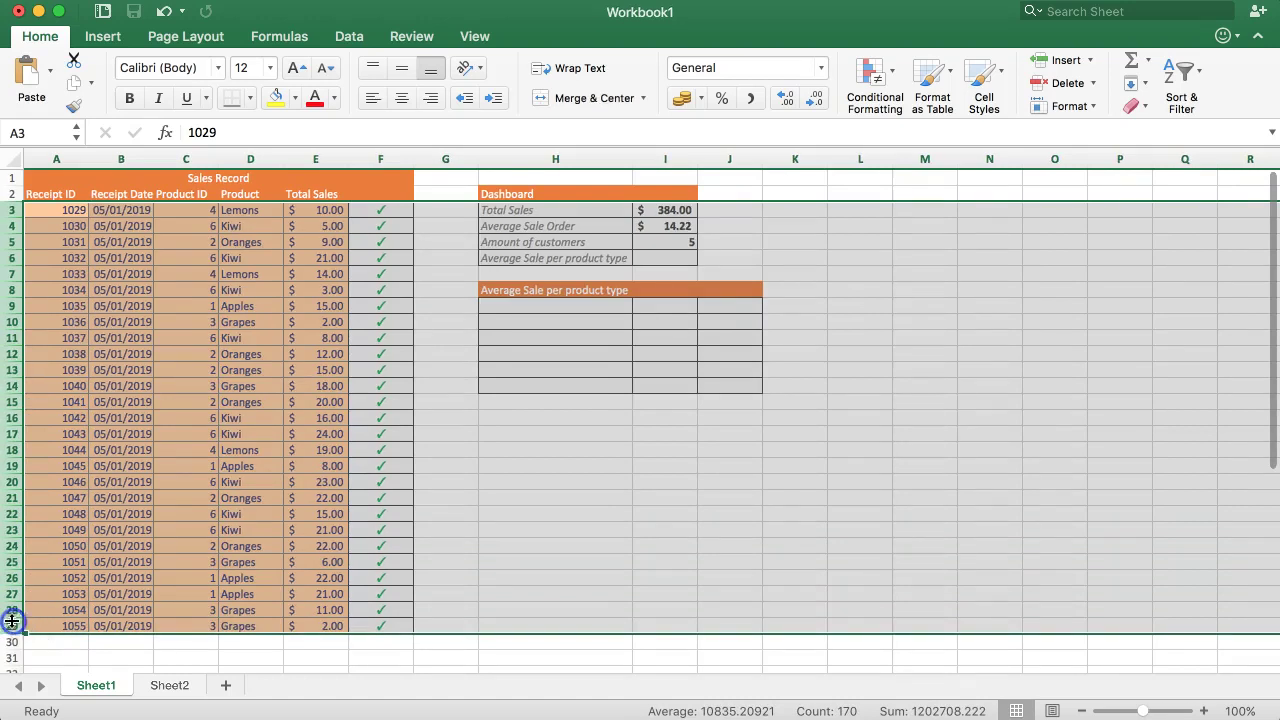
pyautogui.click(431, 257)
pyautogui.click(669, 240)
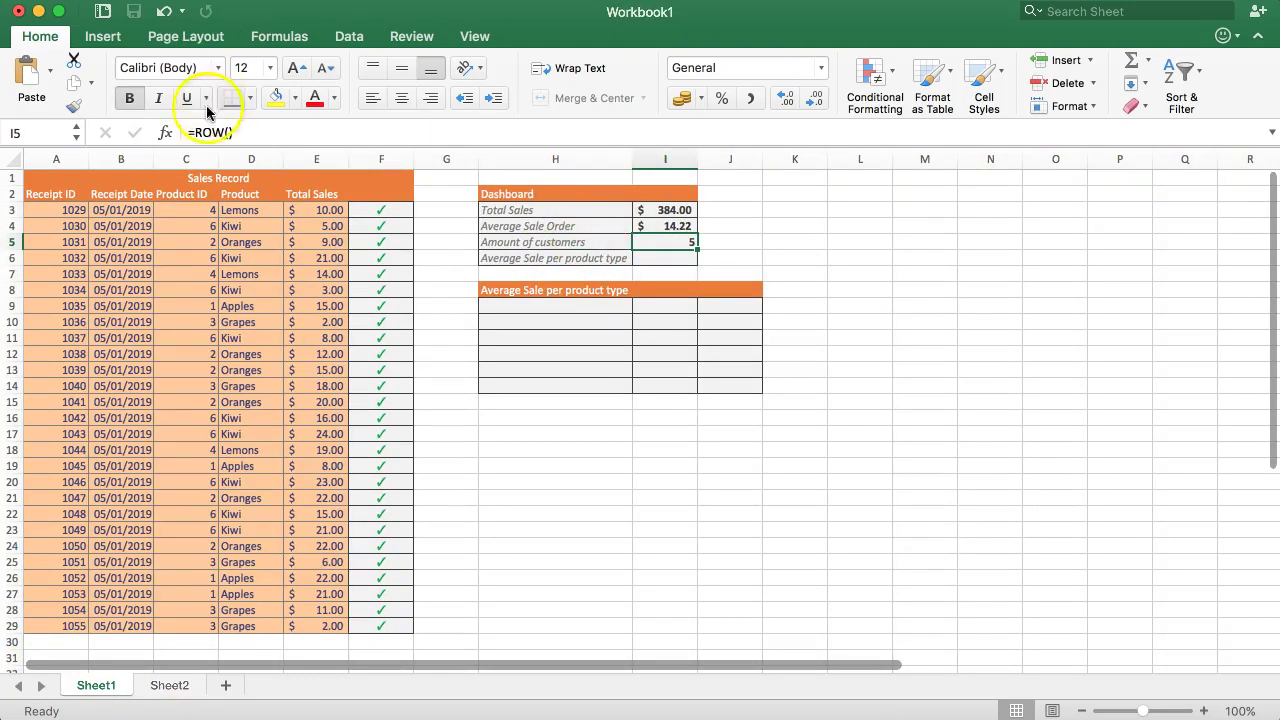
# - Set the ROW formula's reference to A29 via Formula Builder, so I5 shows 29
pyautogui.click(258, 128)
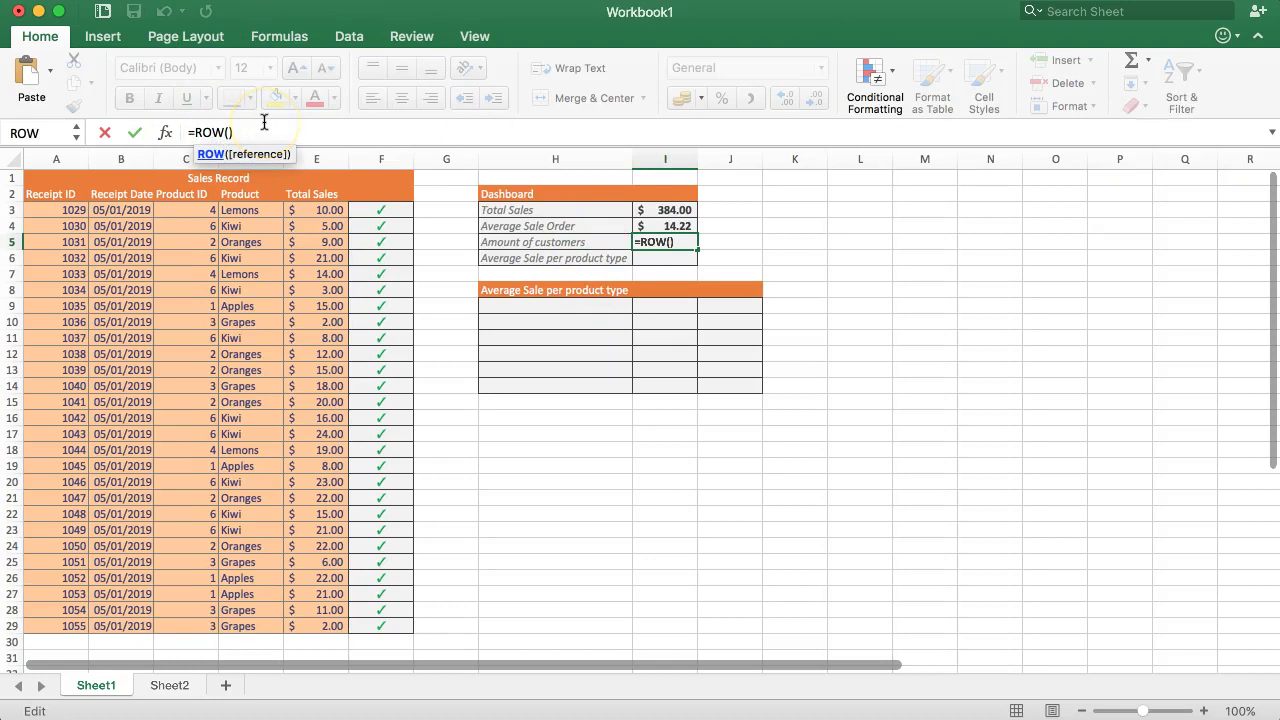
pyautogui.click(230, 131)
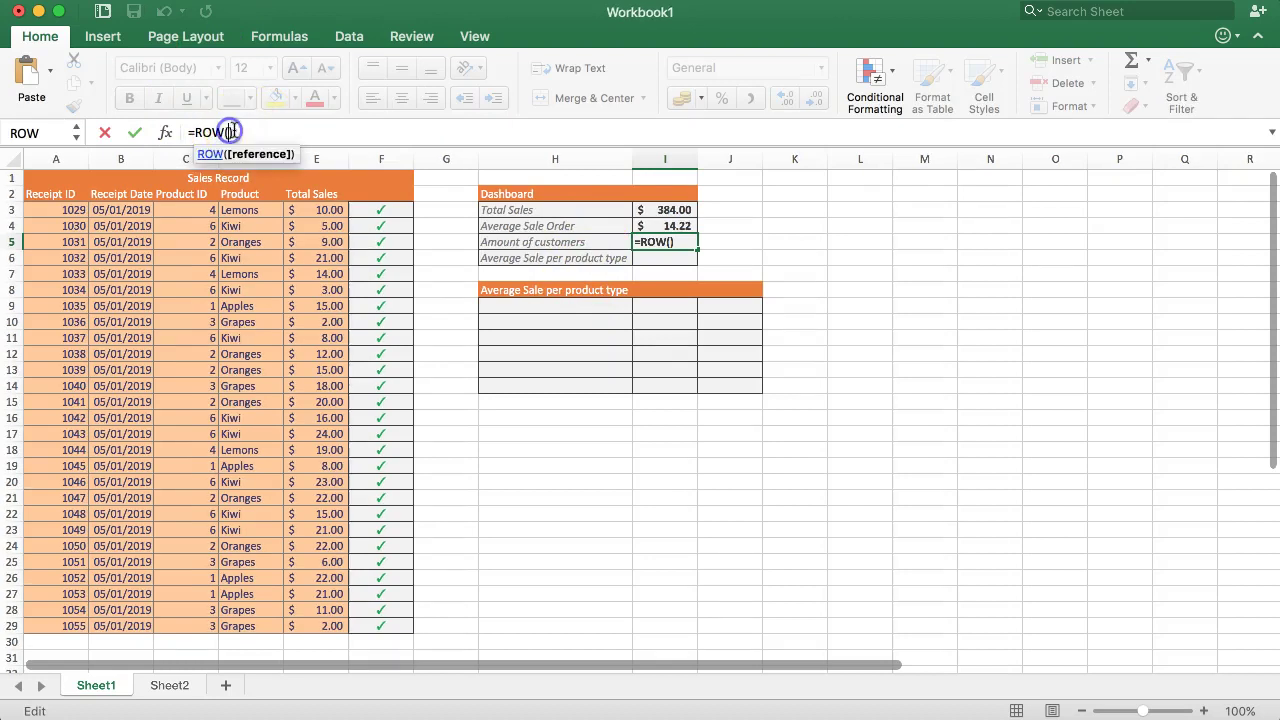
pyautogui.click(164, 133)
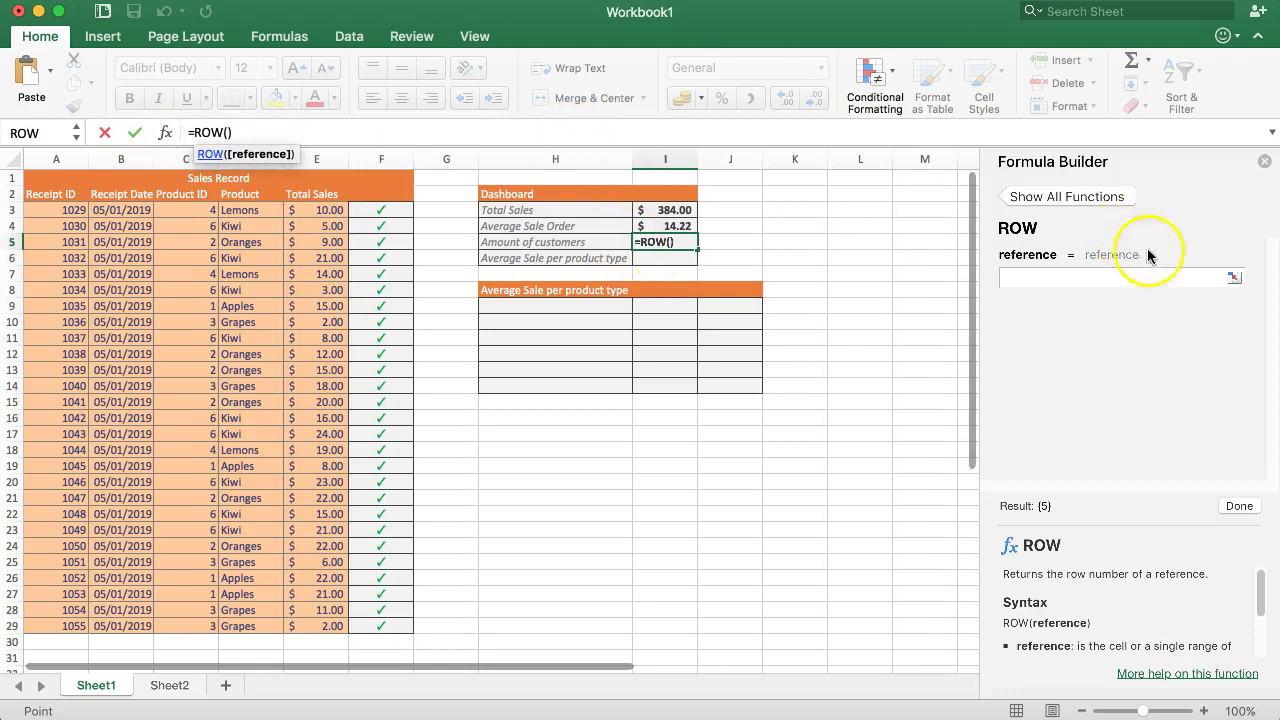
pyautogui.click(1088, 281)
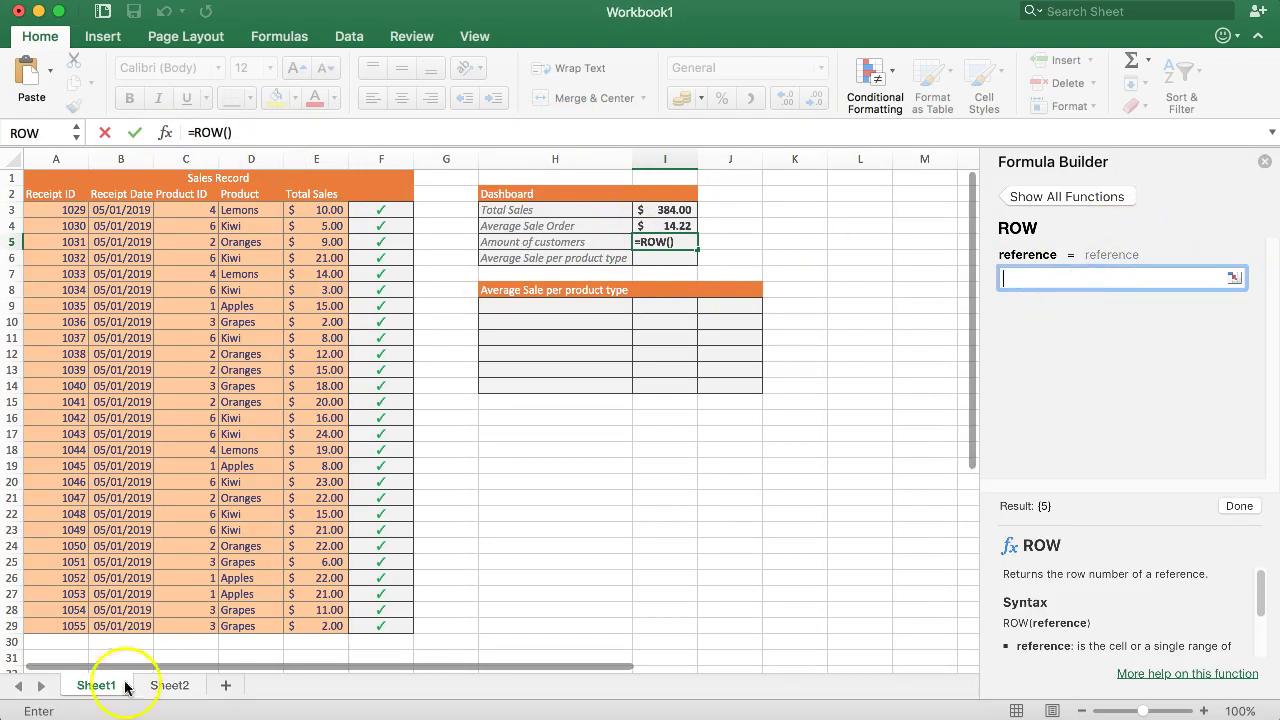
pyautogui.click(46, 624)
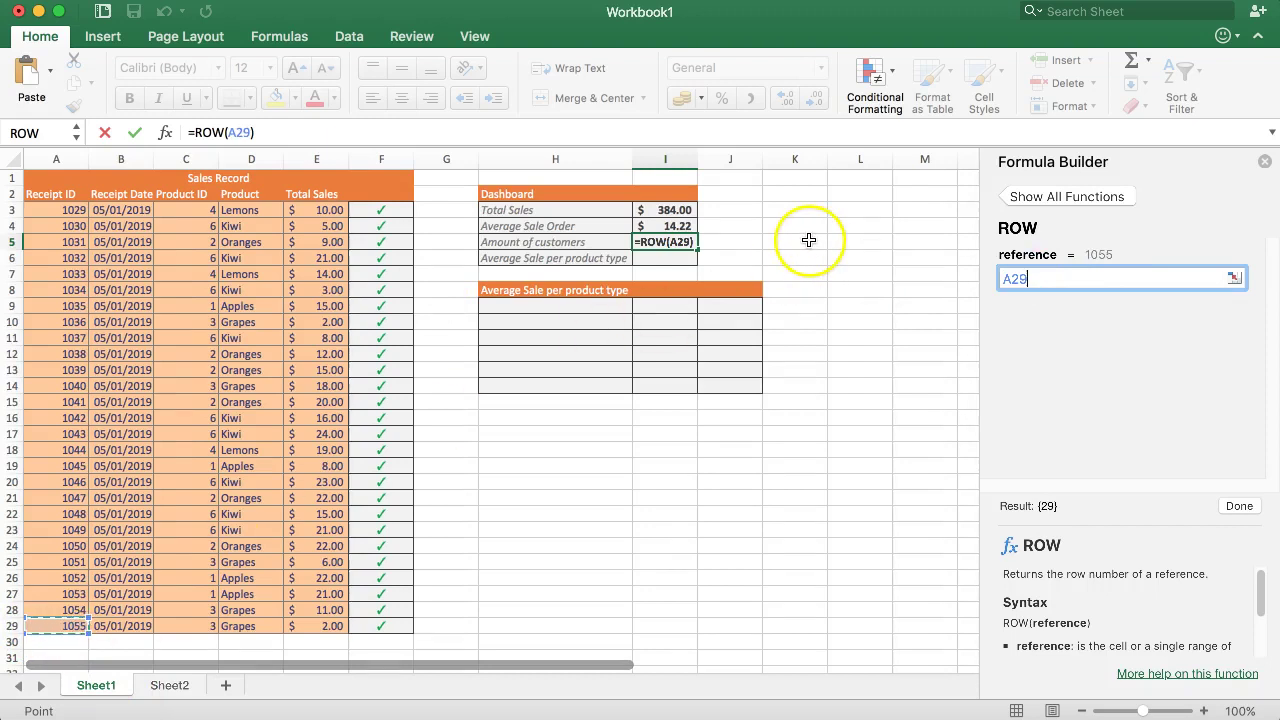
pyautogui.click(1239, 505)
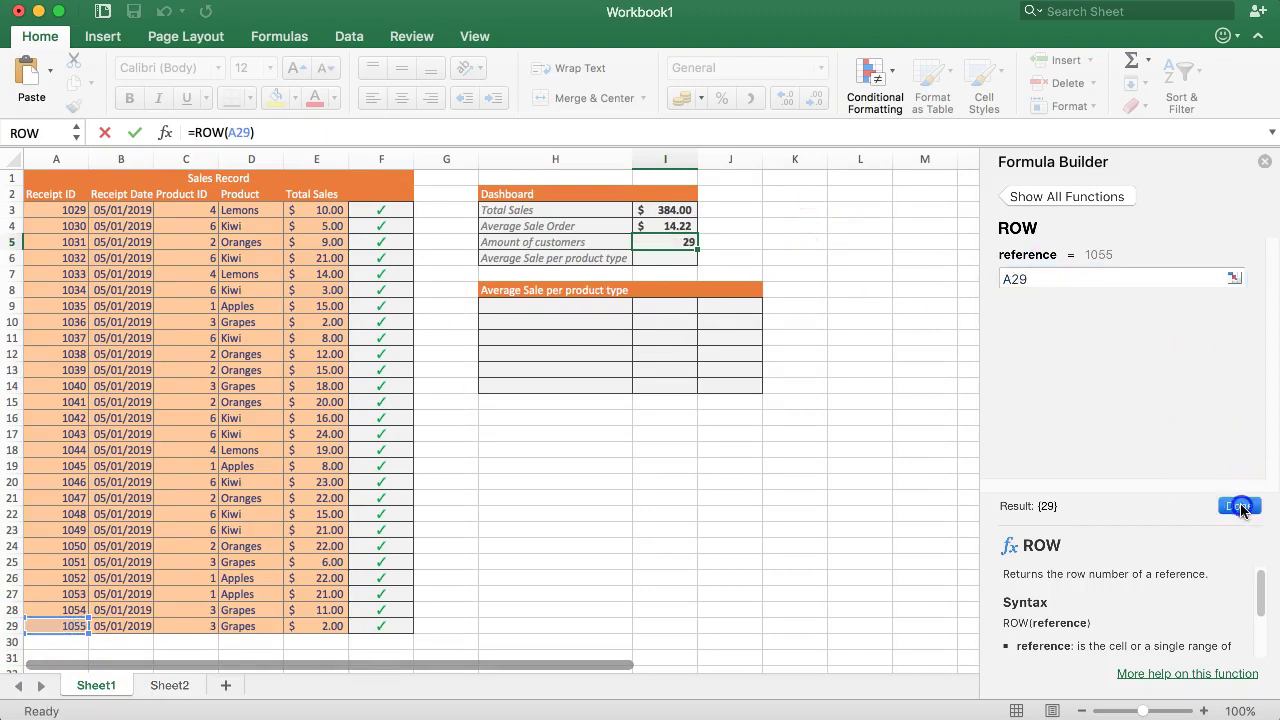
pyautogui.click(1264, 161)
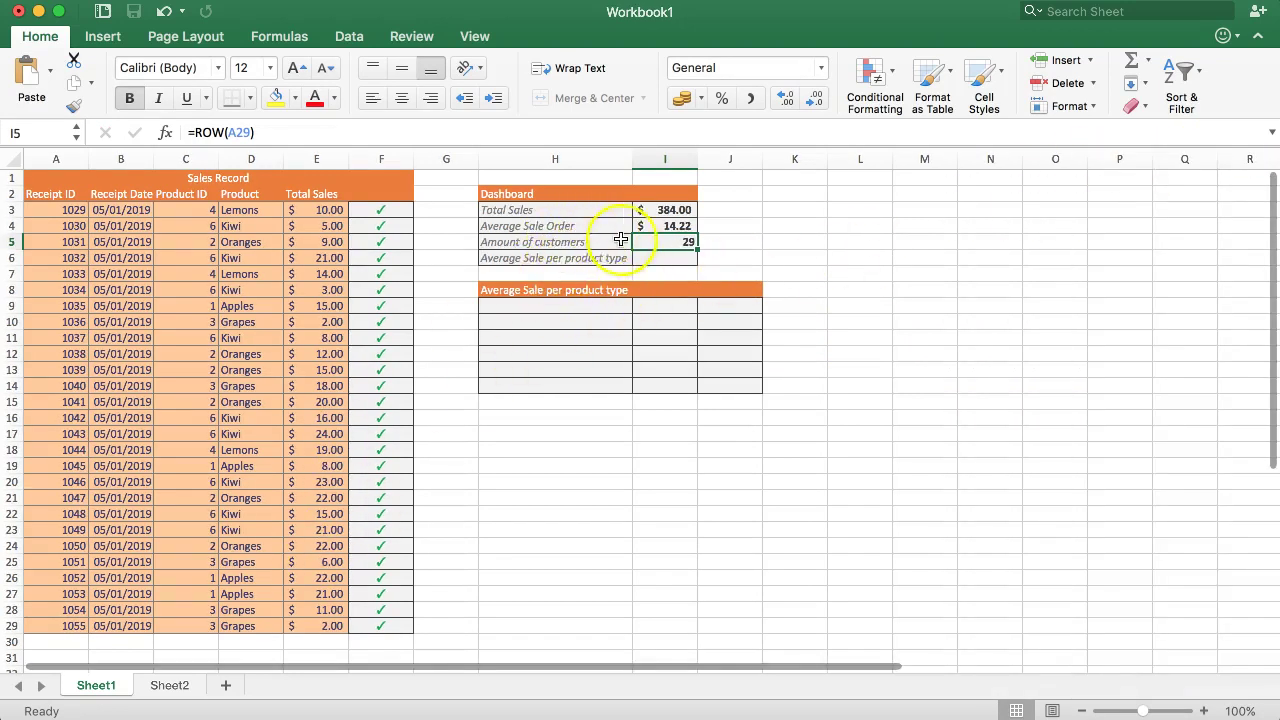
# - Extend I5's formula to =ROW(A29)-ROW(A3), subtracting the first record's row
pyautogui.click(660, 242)
pyautogui.click(192, 133)
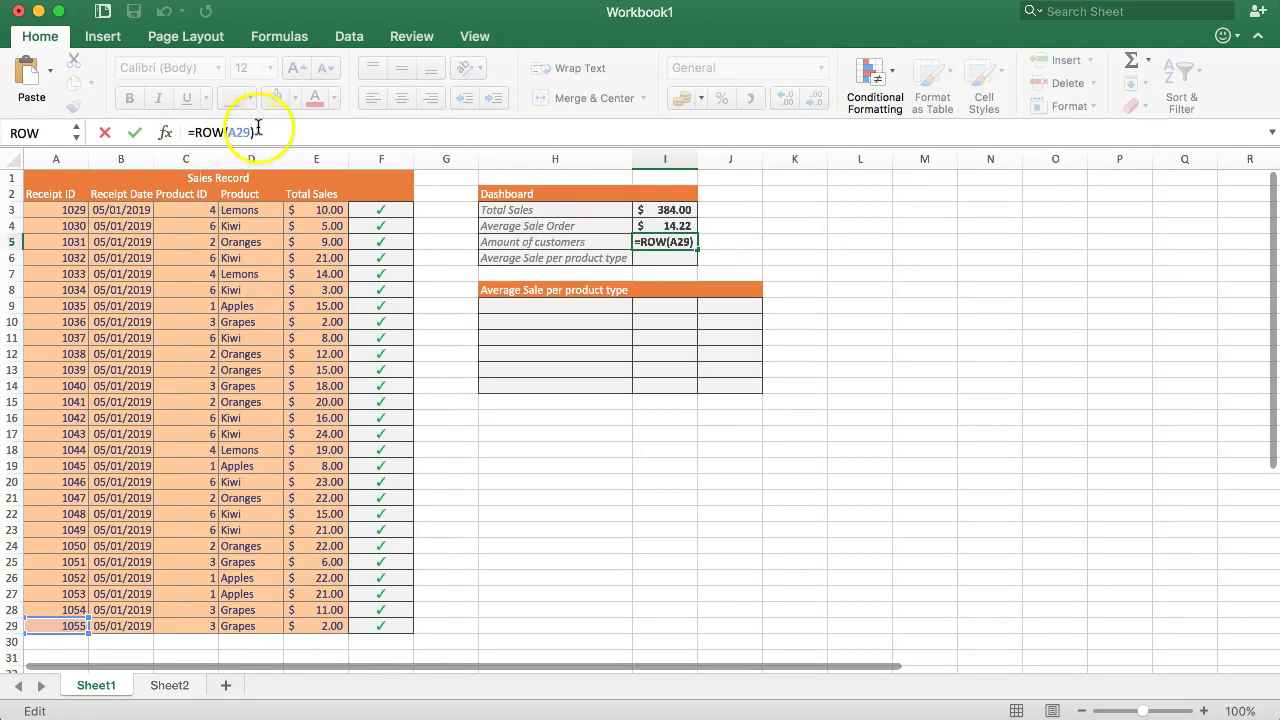
pyautogui.write('-')
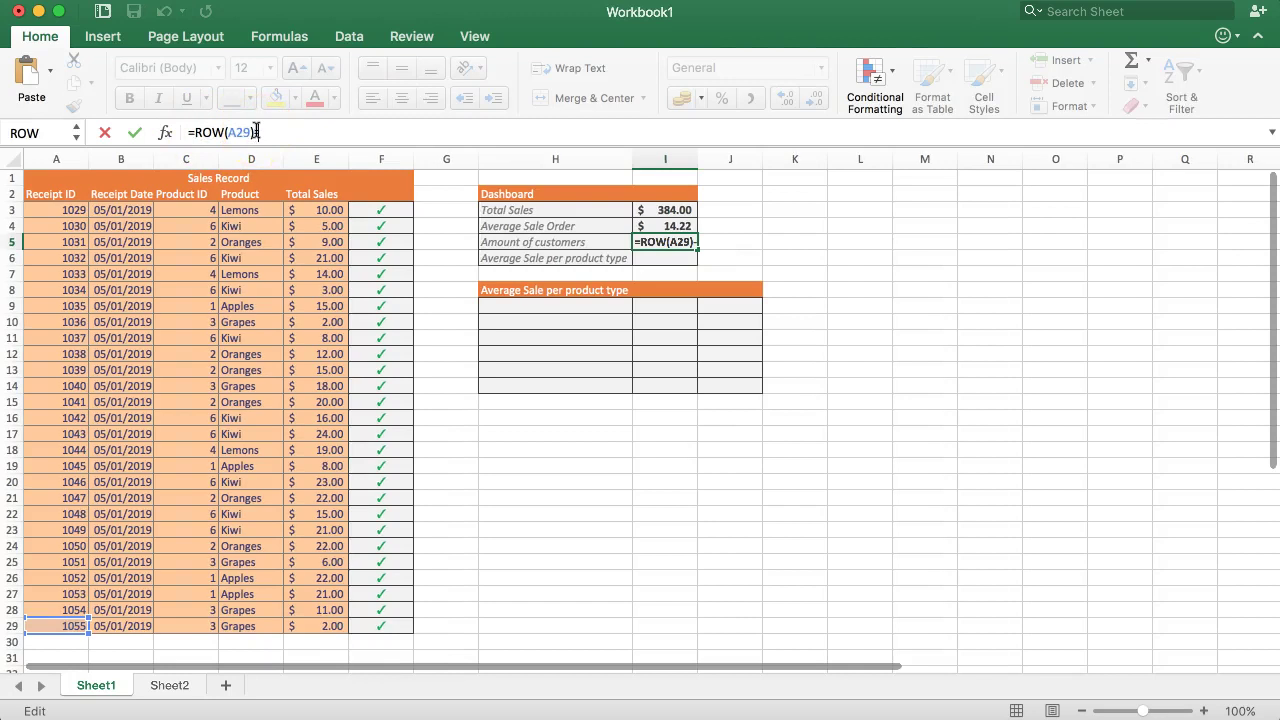
pyautogui.click(165, 161)
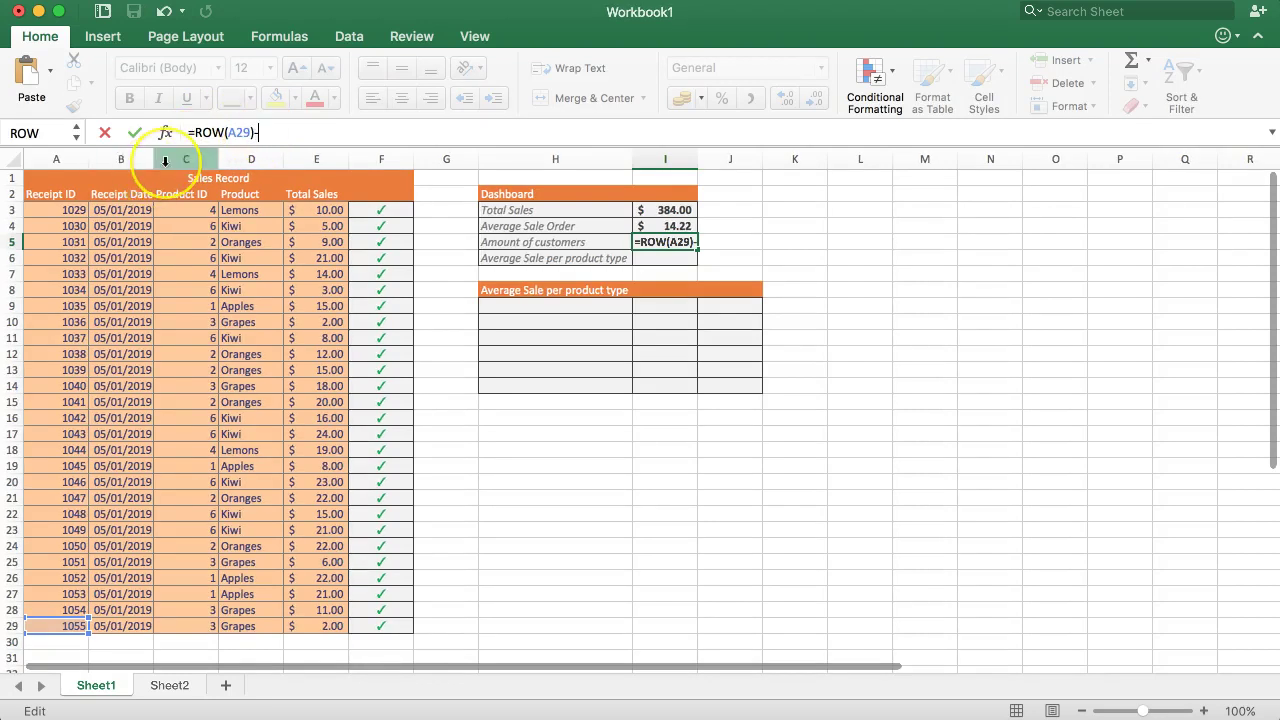
pyautogui.write('ROW(')
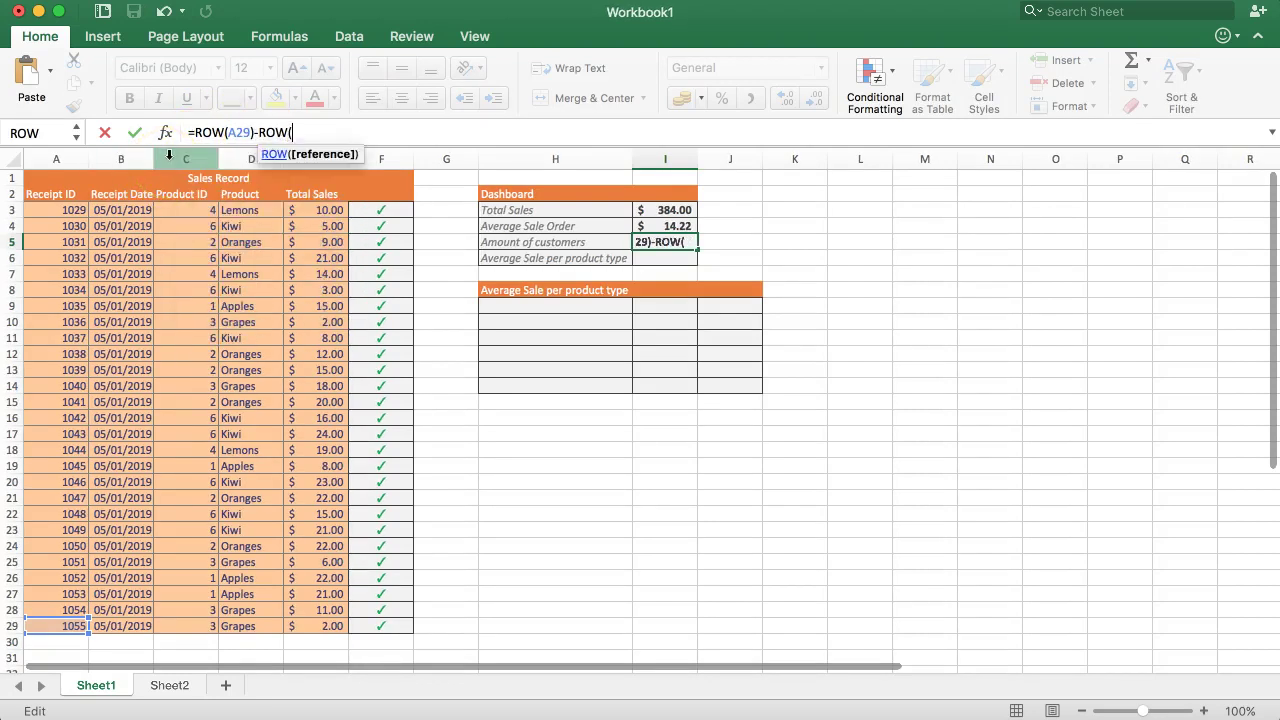
pyautogui.click(50, 210)
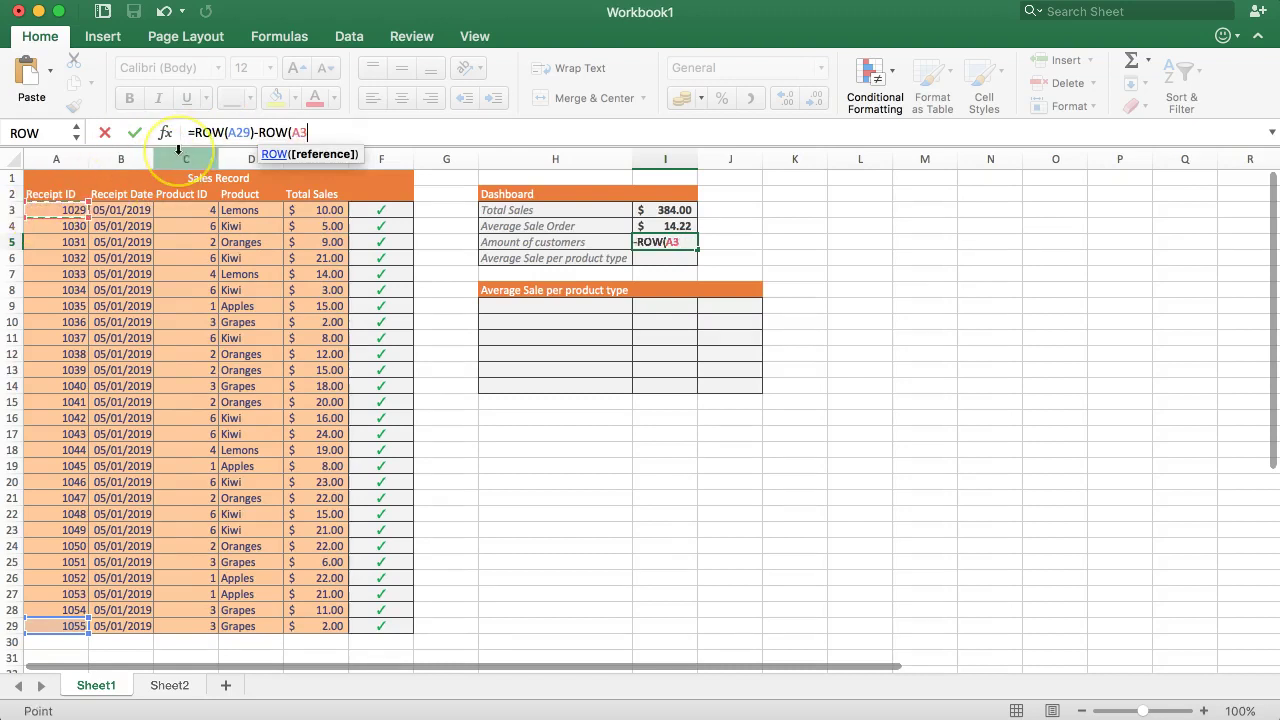
pyautogui.write(')')
pyautogui.press('Return')
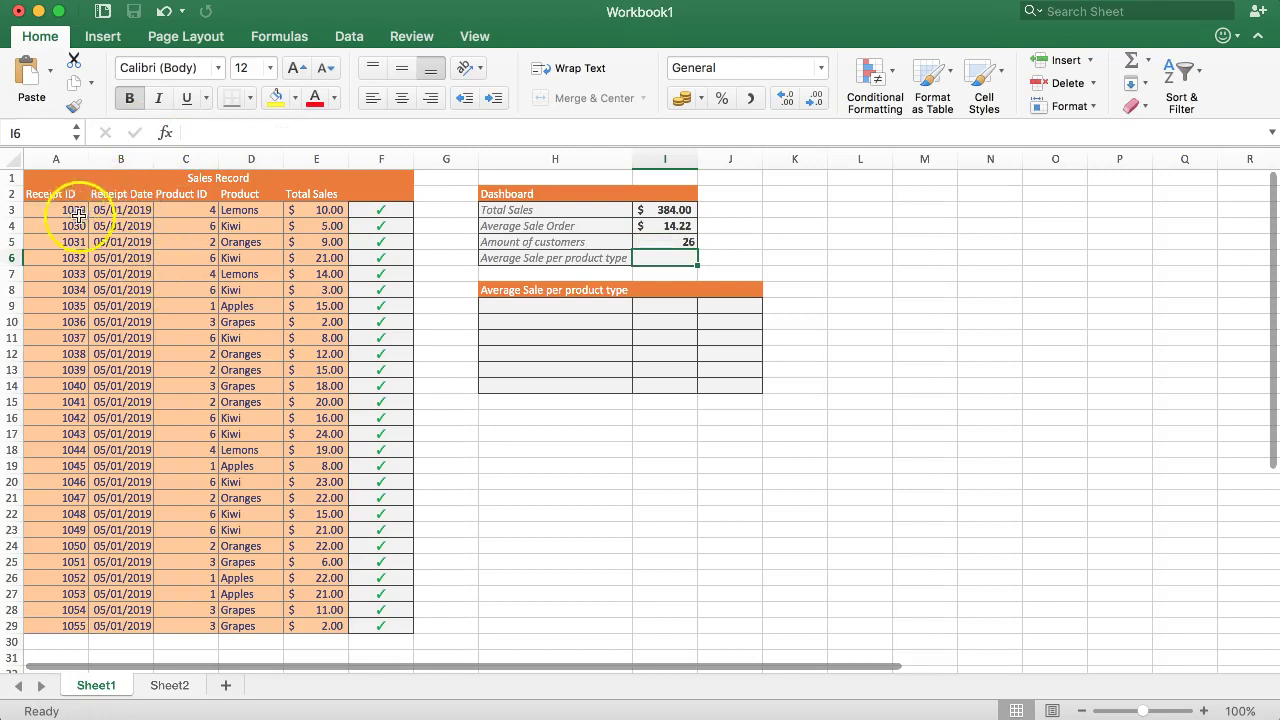
# - Append +1 so I5 reads =ROW(A29)-ROW(A3)+1 and shows 27
pyautogui.click(658, 242)
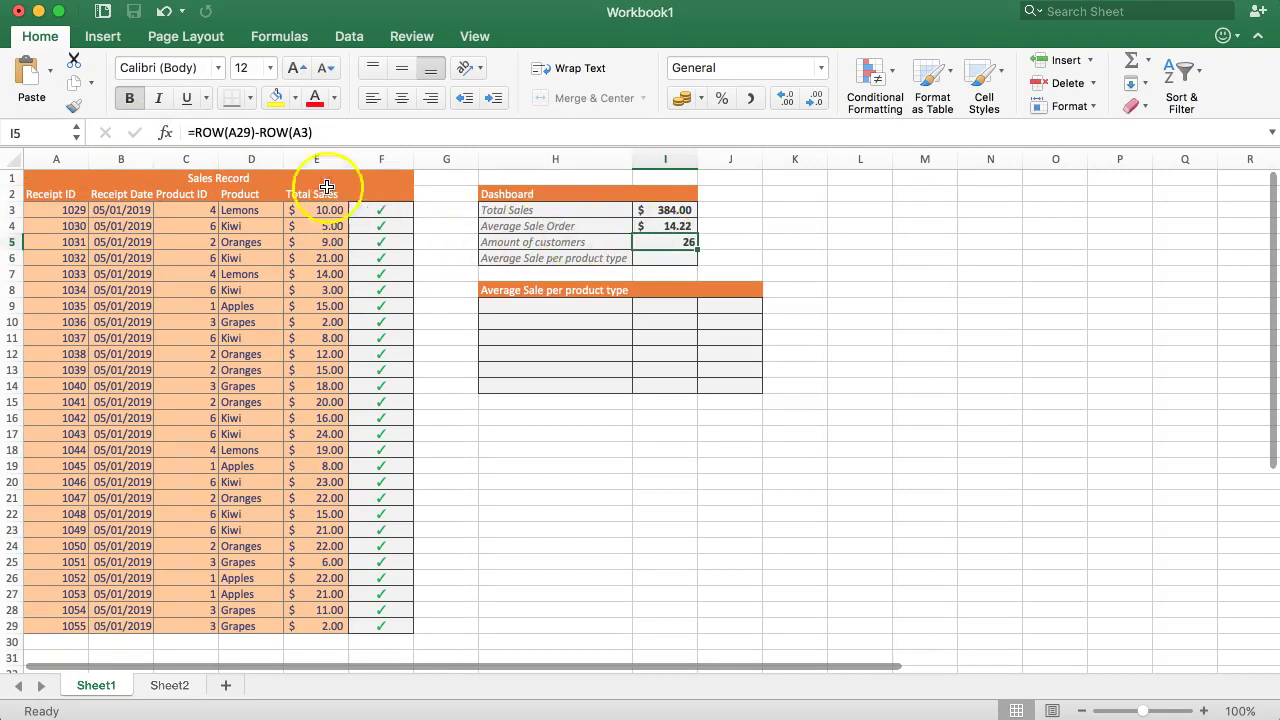
pyautogui.click(307, 133)
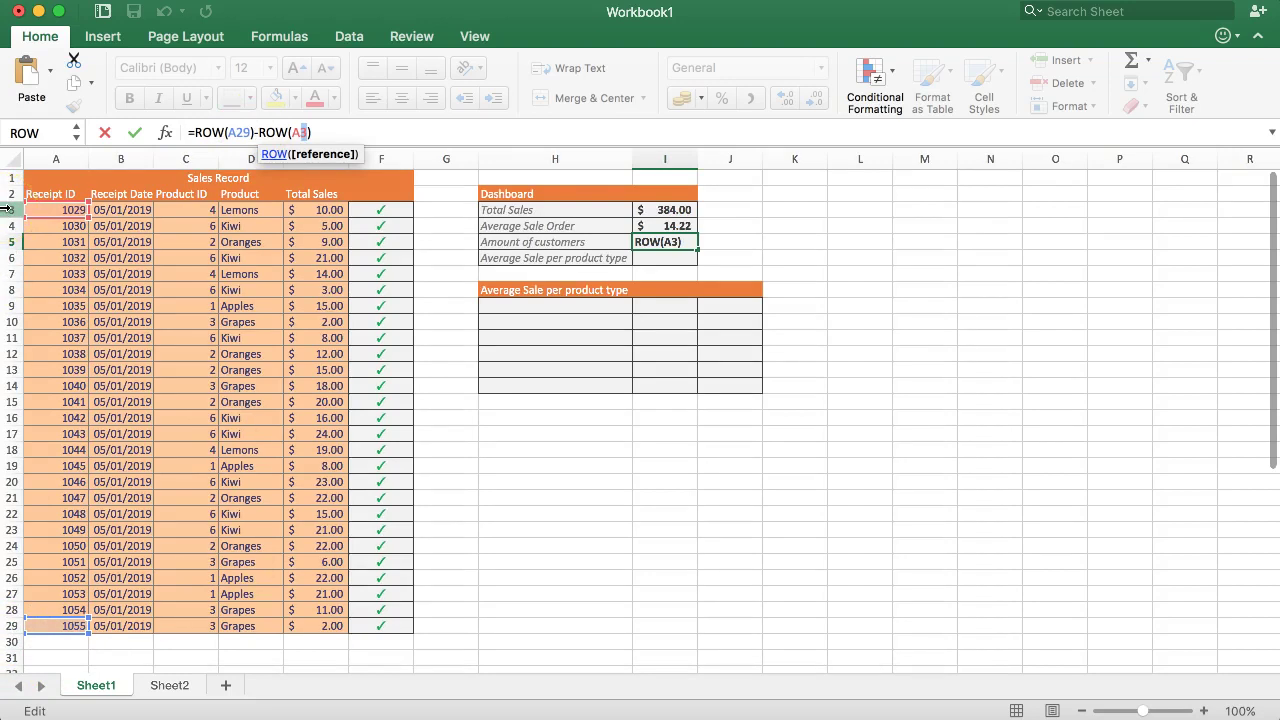
pyautogui.click(326, 132)
pyautogui.write('+1')
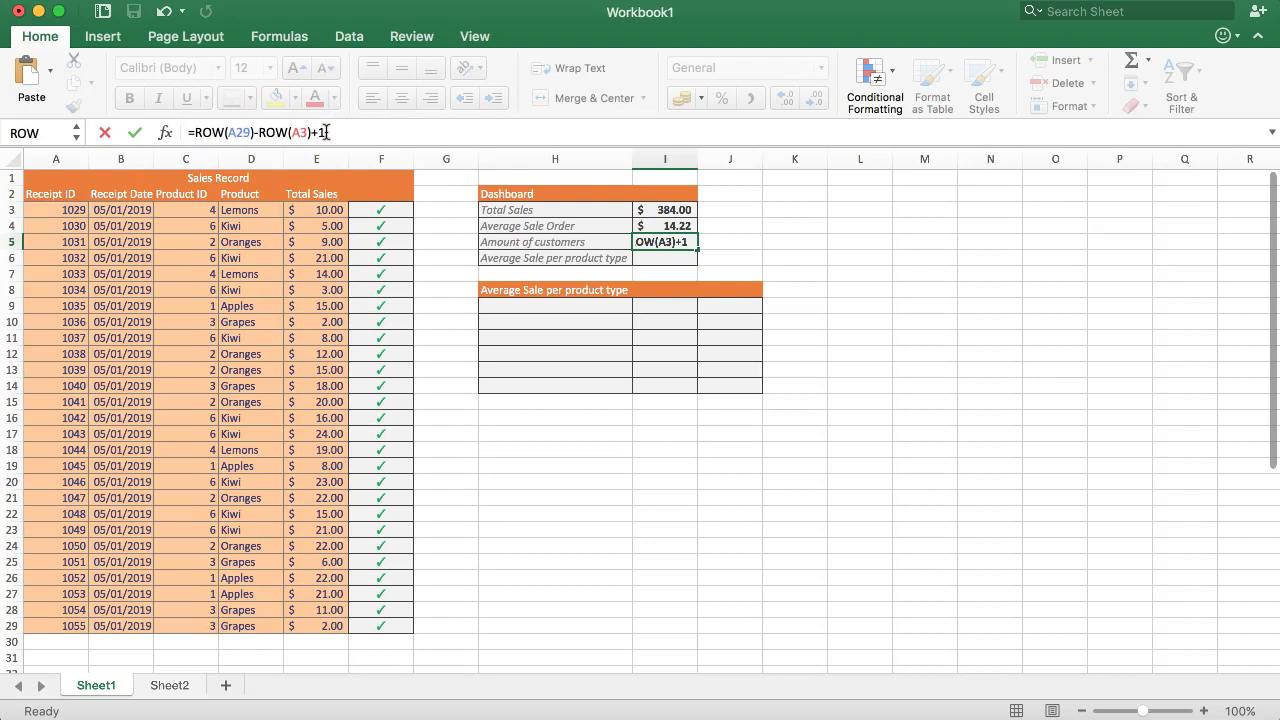
pyautogui.press('Return')
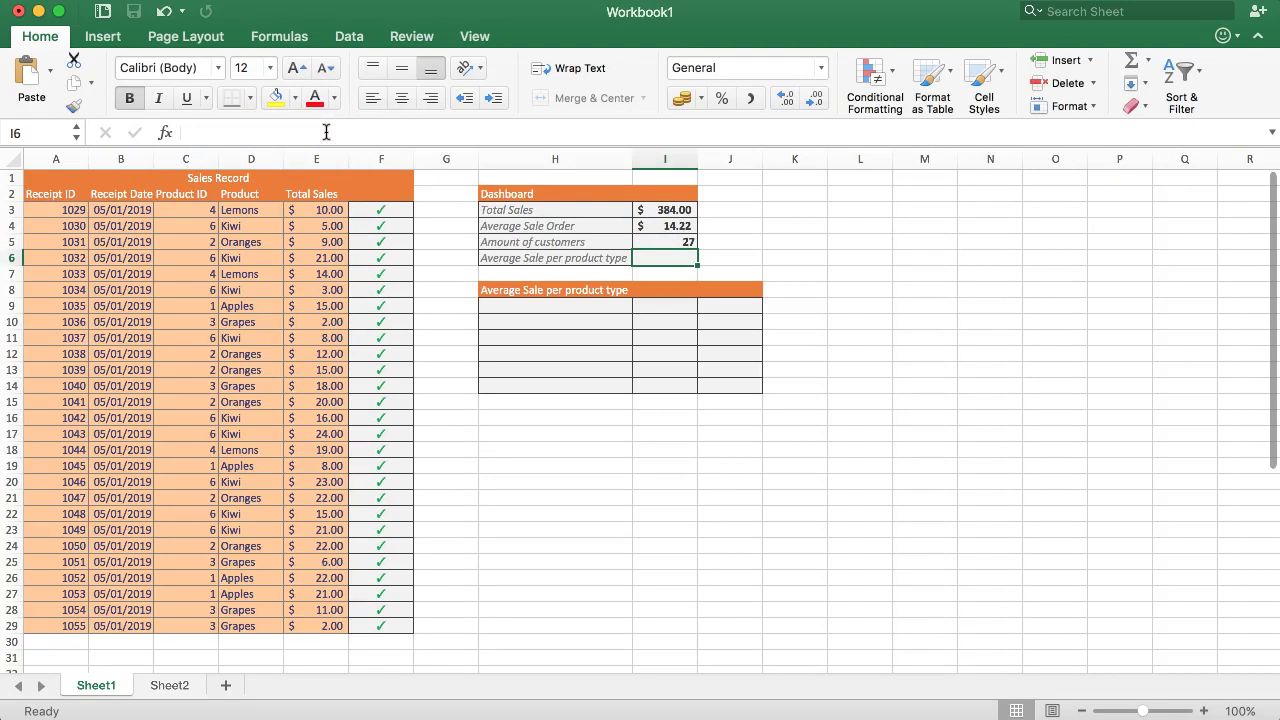
pyautogui.click(688, 243)
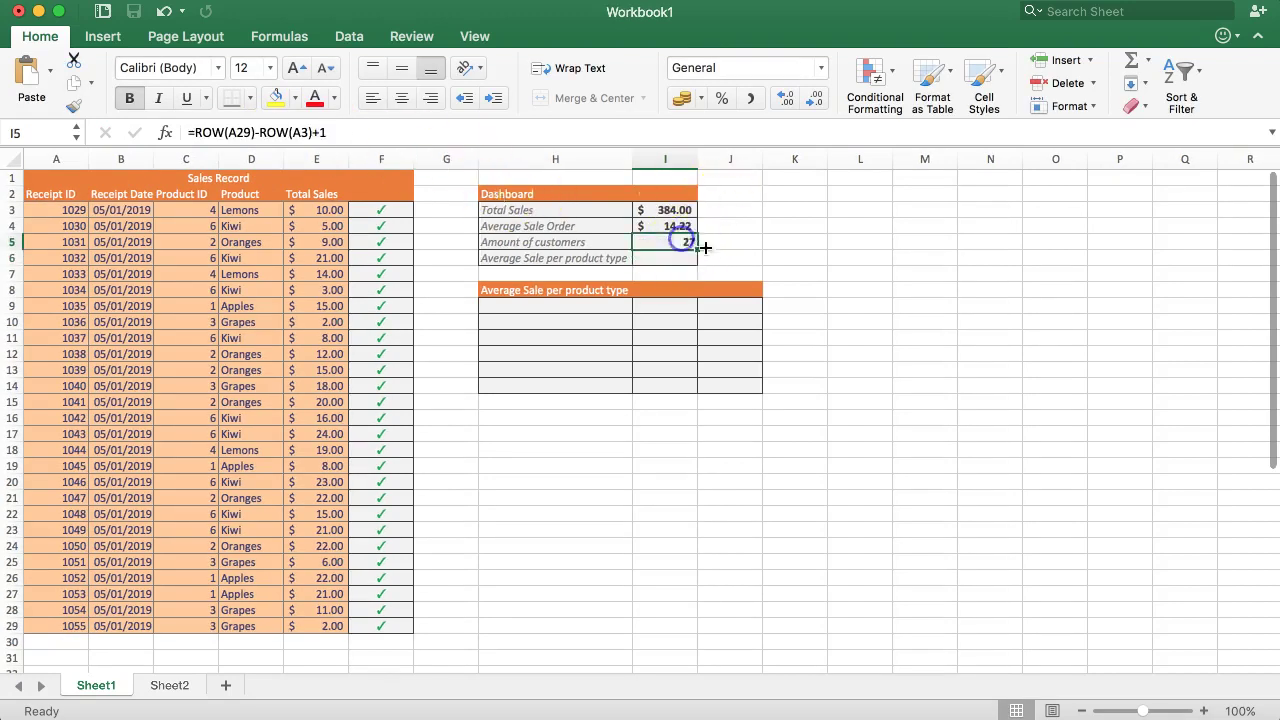
pyautogui.click(724, 245)
pyautogui.write('=')
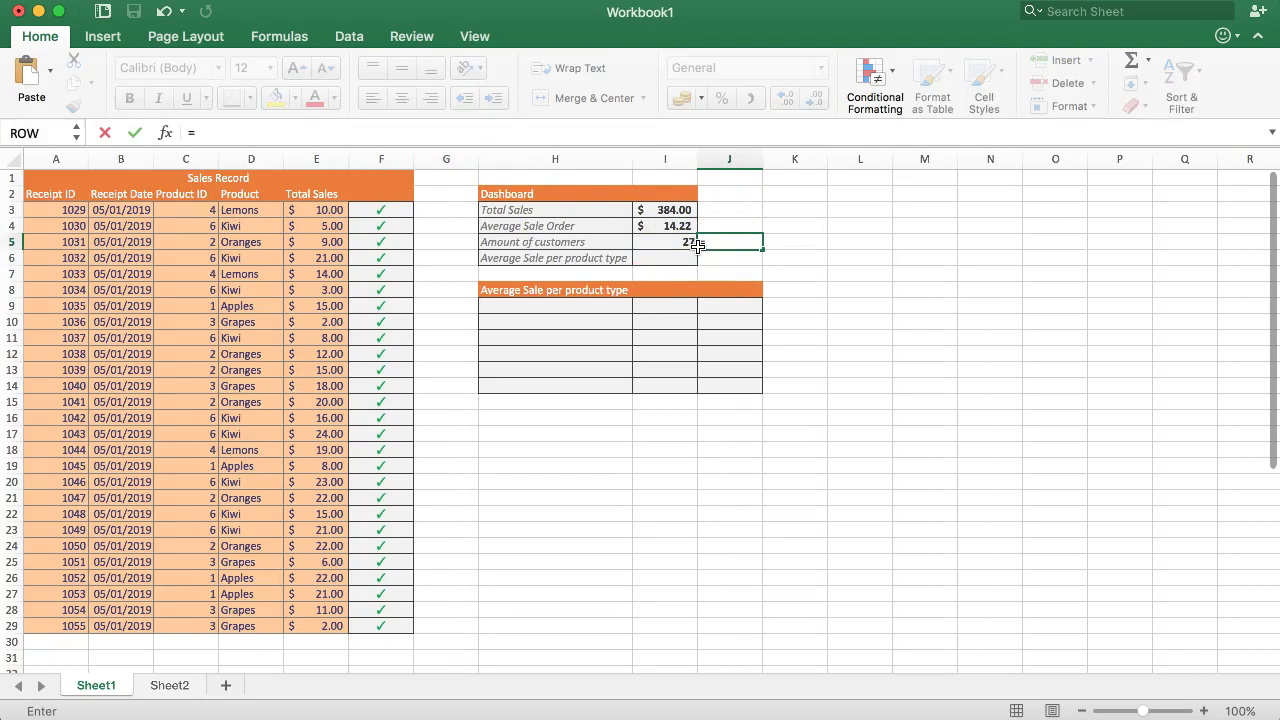
pyautogui.click(660, 212)
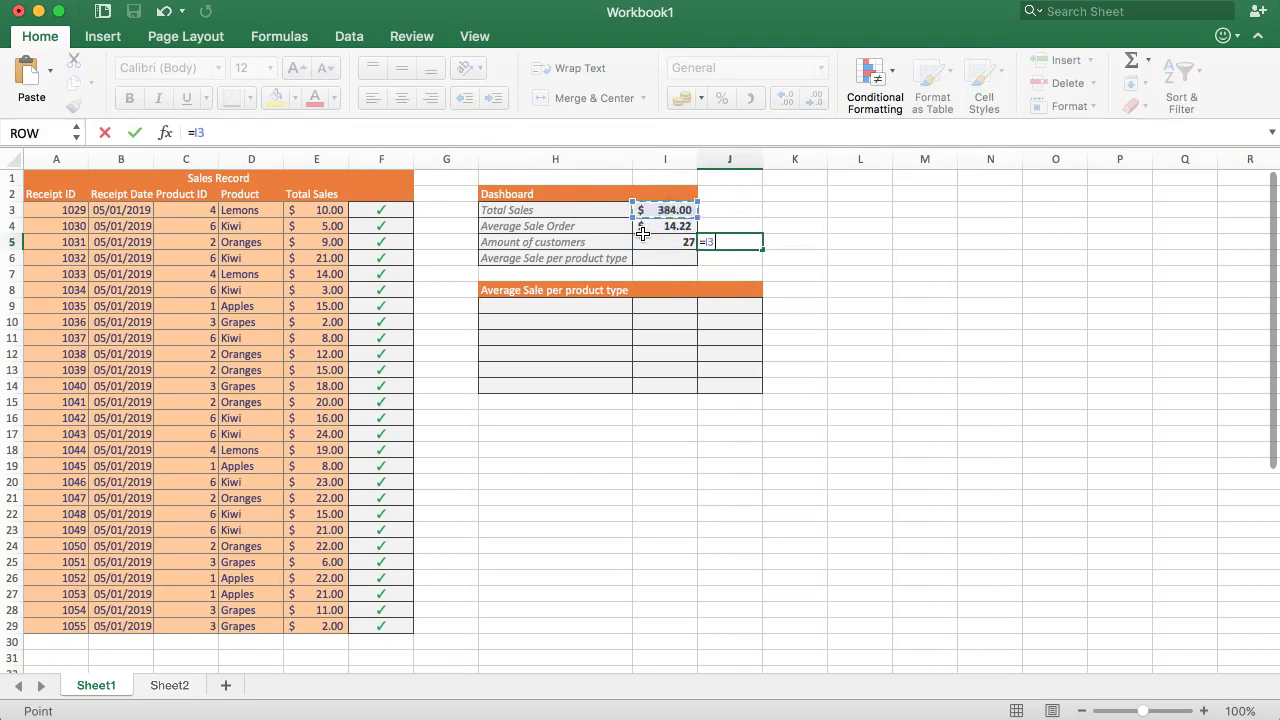
pyautogui.click(663, 243)
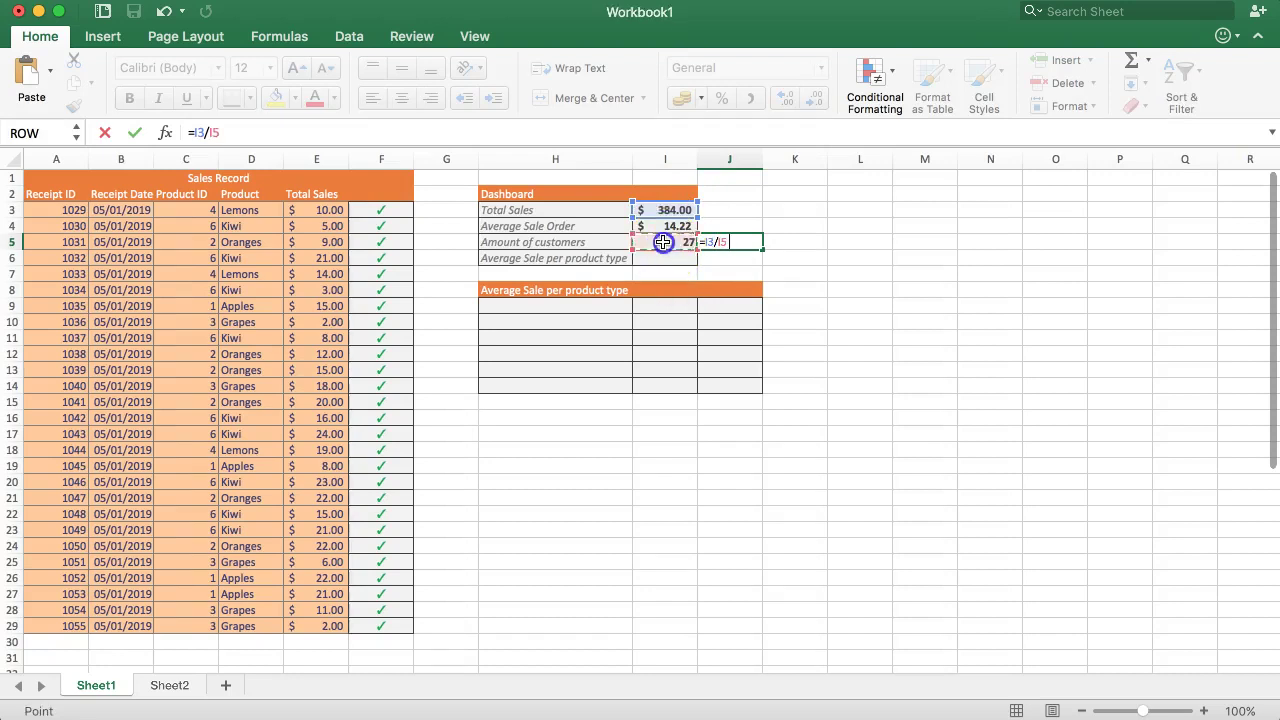
pyautogui.press('Return')
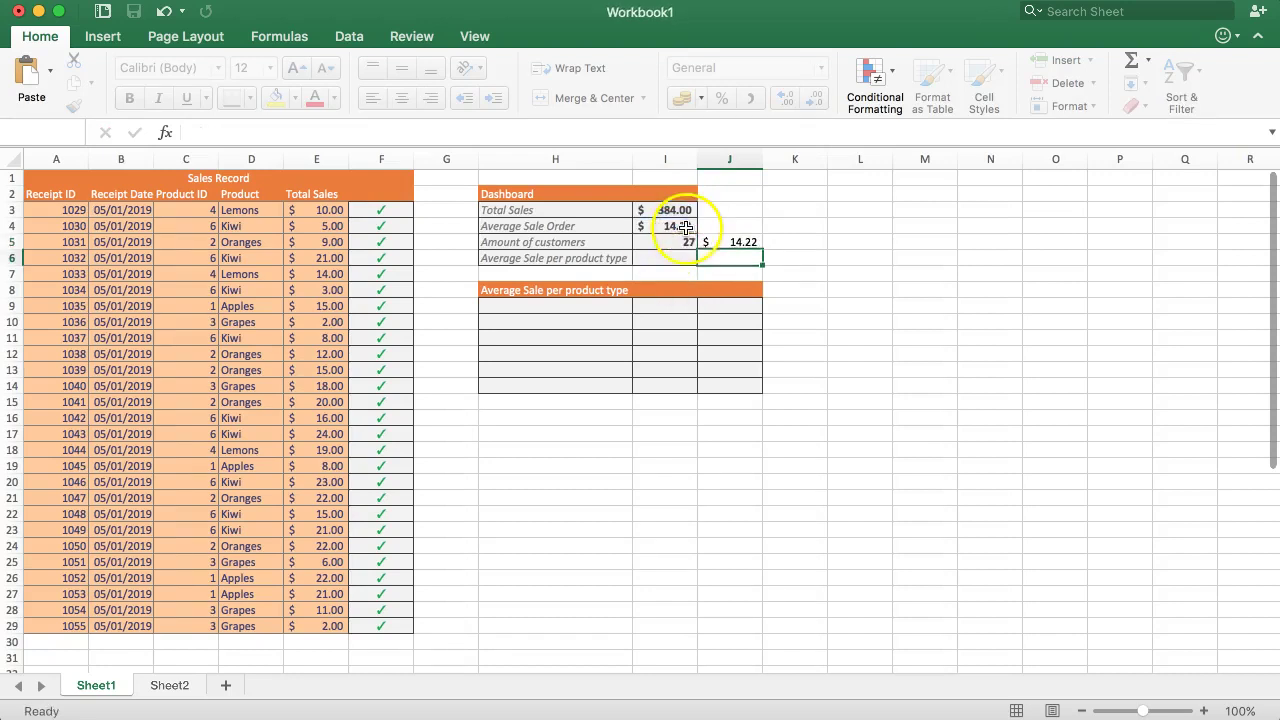
pyautogui.click(723, 241)
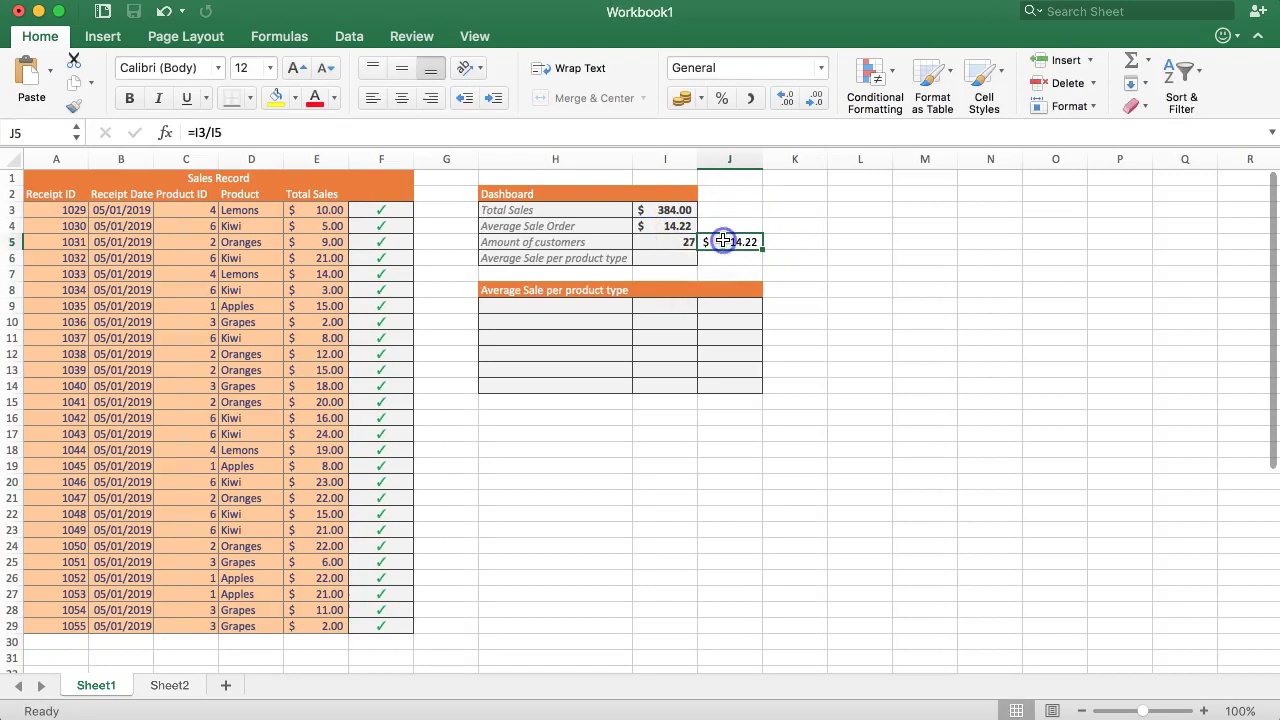
pyautogui.press('super+z')
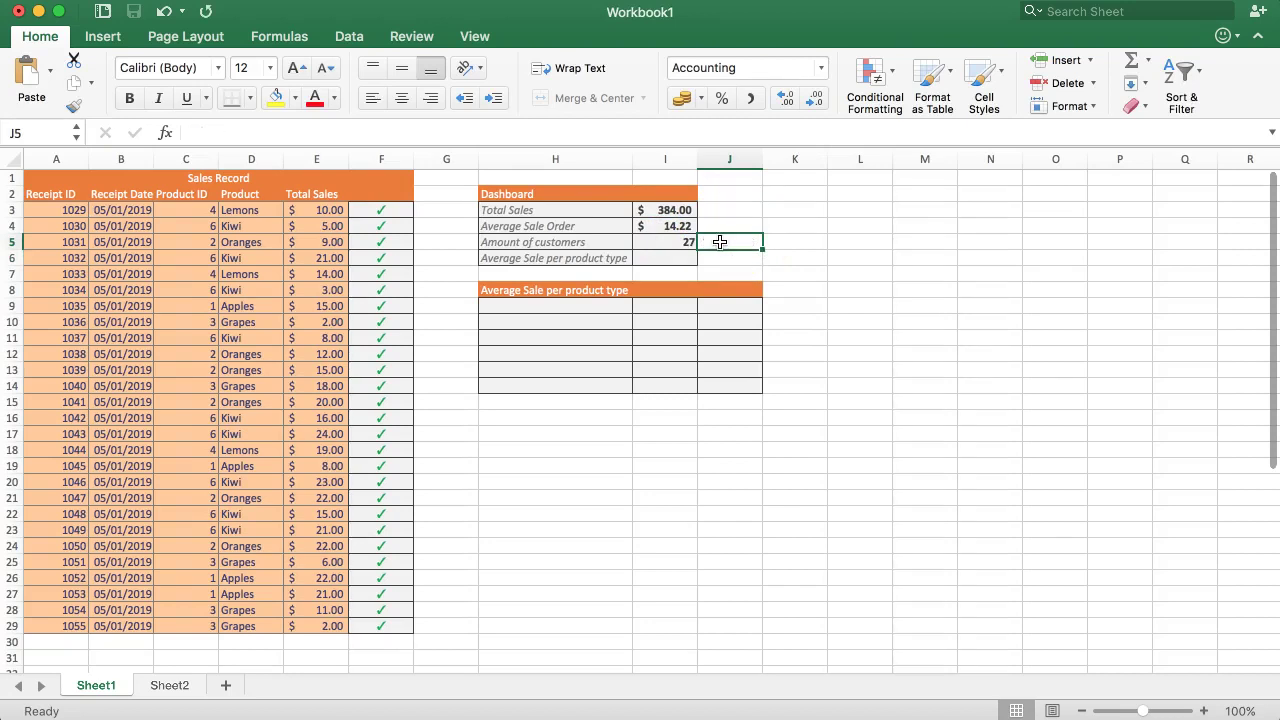
pyautogui.click(718, 280)
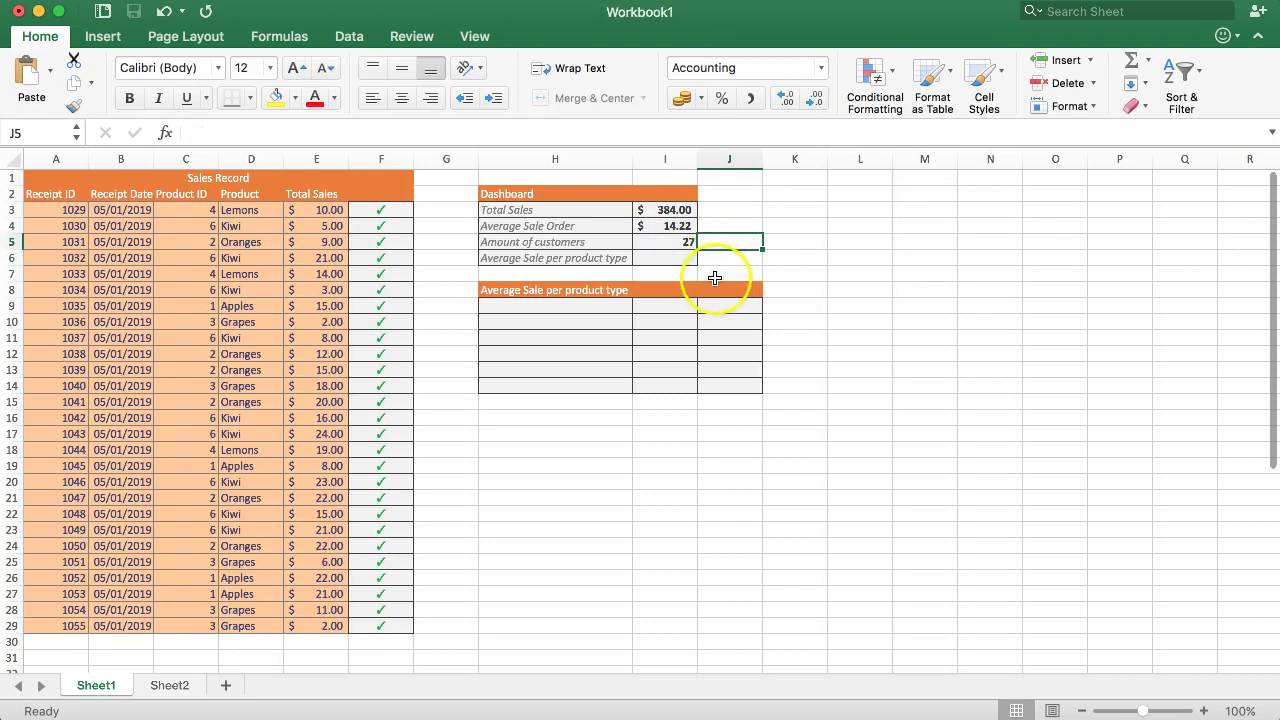